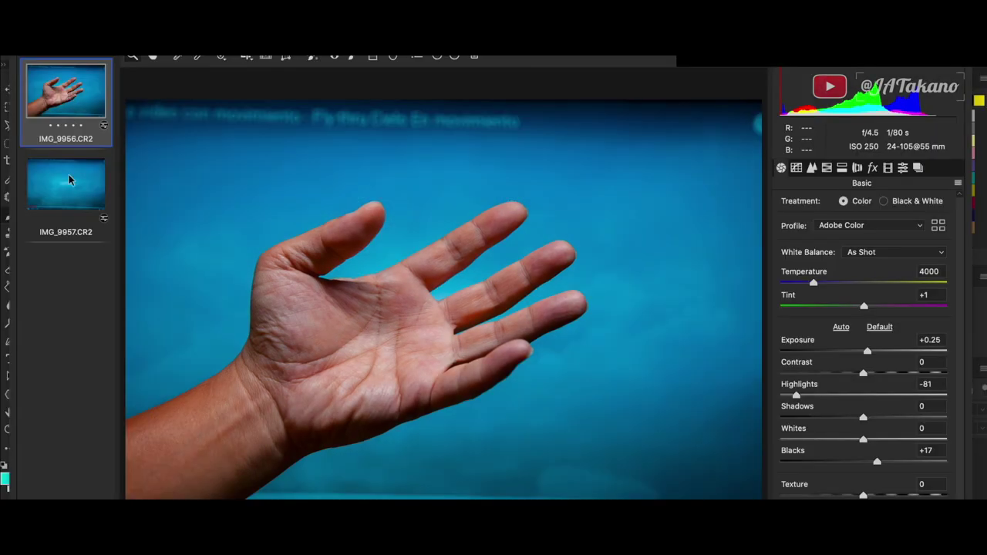
# - Review the HSL and Basic Camera Raw adjustments, then open both photos in Photoshop
pyautogui.click(827, 168)
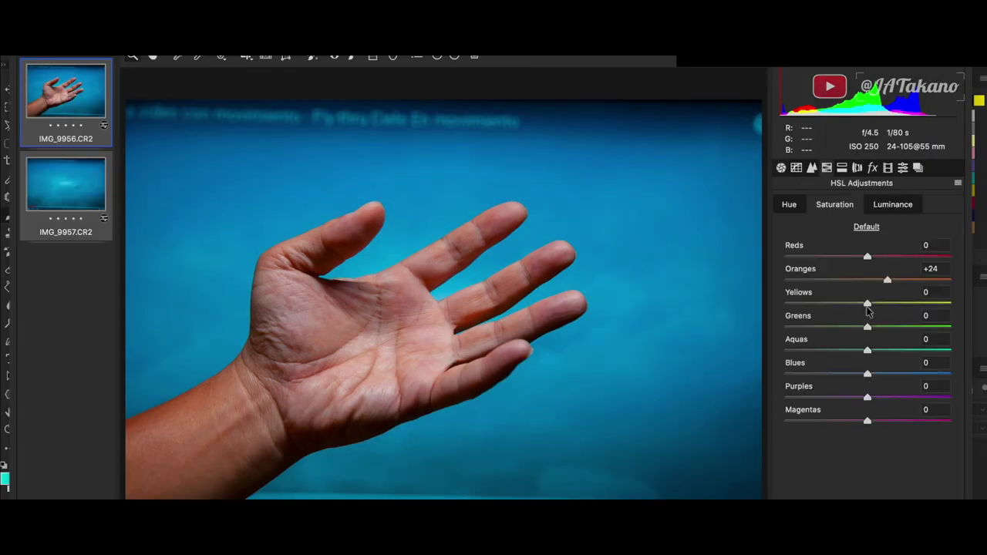
pyautogui.click(888, 167)
pyautogui.click(782, 168)
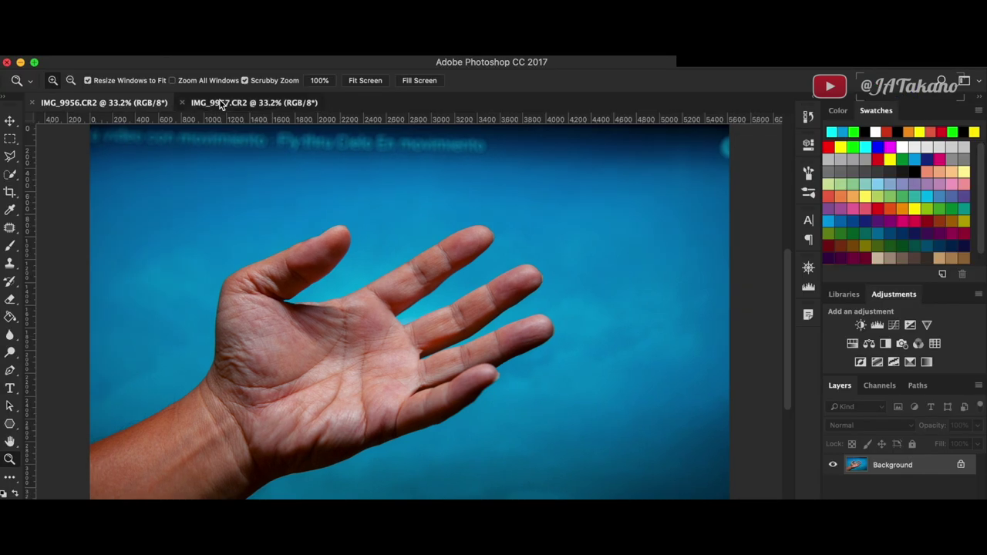
pyautogui.click(222, 103)
# - Drag the blue background photo into the IMG_9956 hand document as Layer 1
pyautogui.click(146, 105)
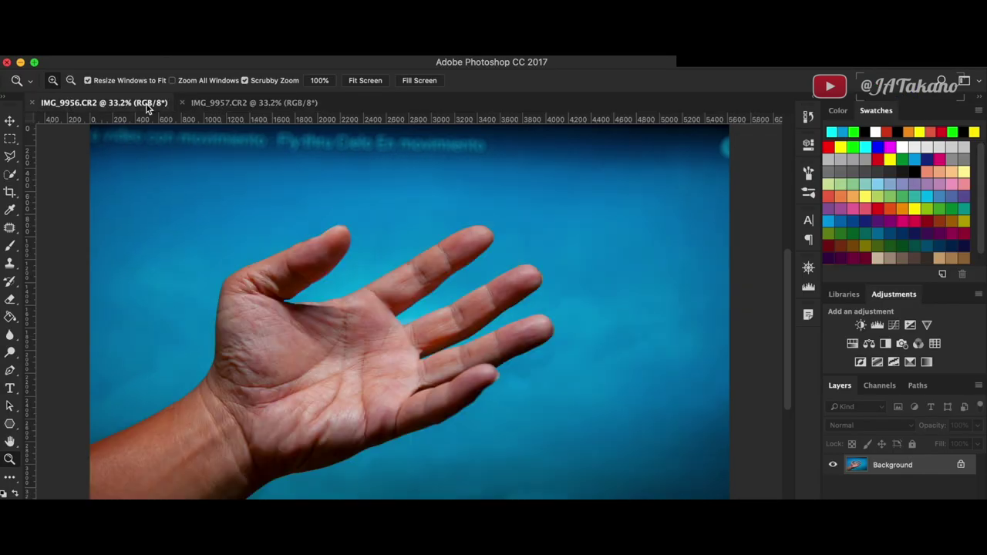
pyautogui.click(212, 105)
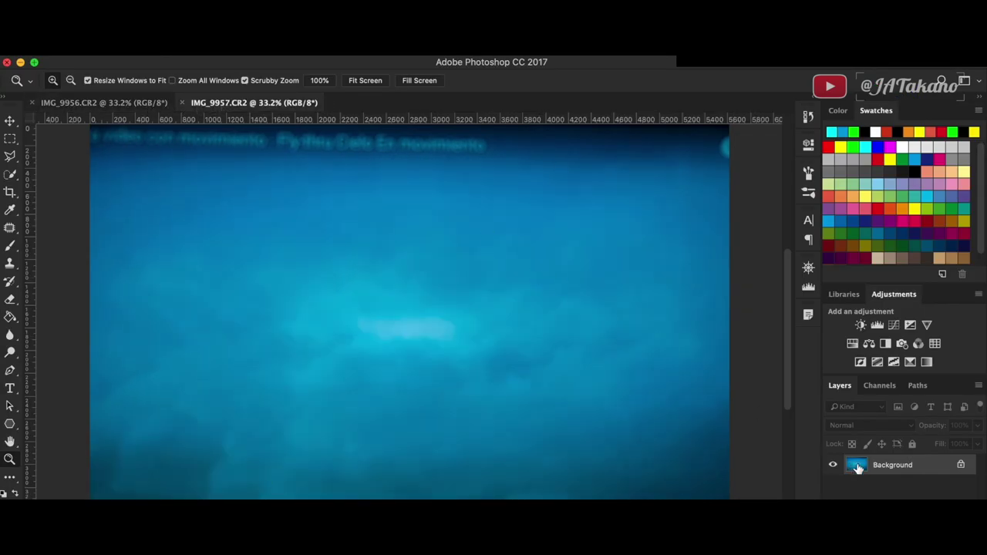
pyautogui.moveTo(859, 468)
pyautogui.mouseDown()
pyautogui.moveTo(121, 106)
pyautogui.moveTo(341, 317)
pyautogui.mouseUp()
pyautogui.click(833, 466)
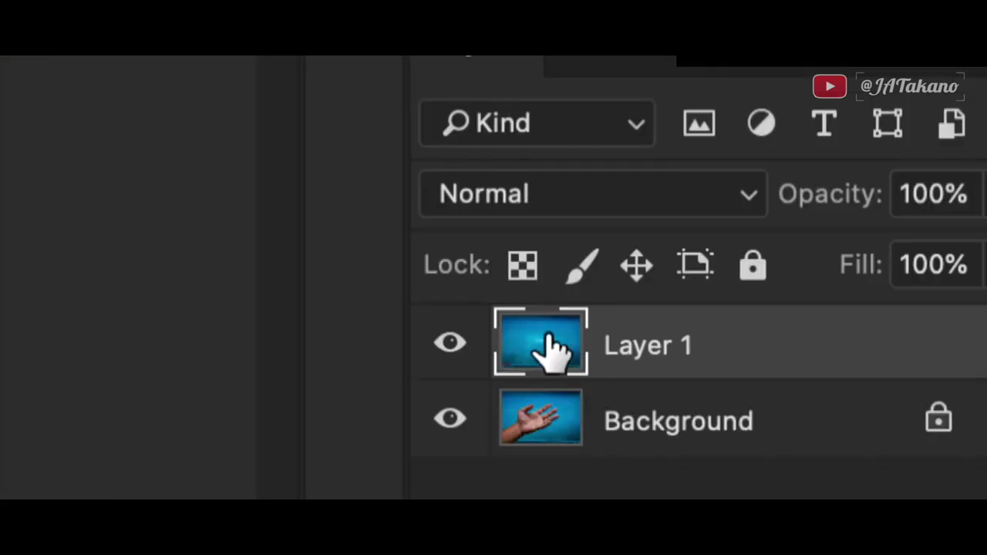
# - Quick-select the hand and forearm and copy them onto a new Layer 2
pyautogui.click(550, 419)
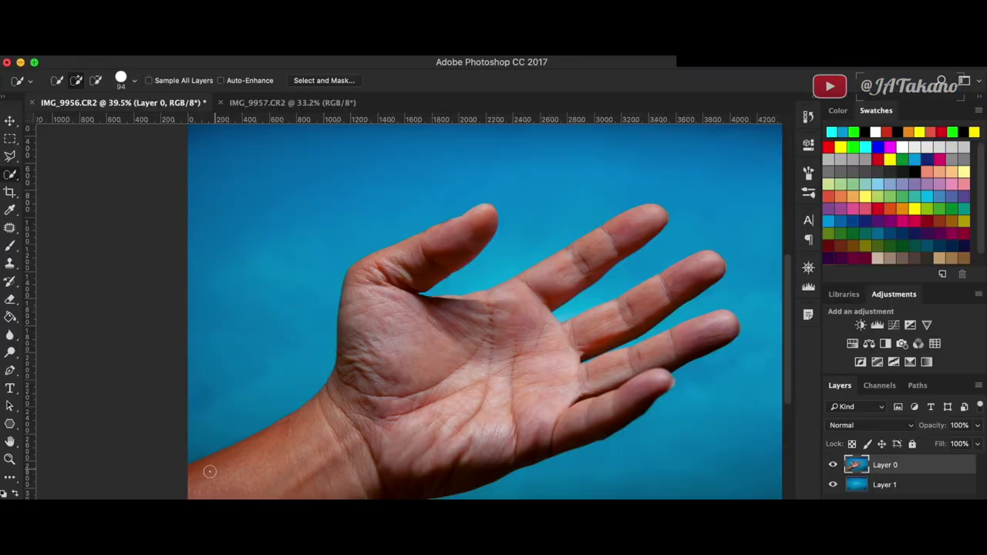
pyautogui.moveTo(210, 471)
pyautogui.mouseDown()
pyautogui.moveTo(356, 384)
pyautogui.moveTo(414, 275)
pyautogui.moveTo(440, 326)
pyautogui.moveTo(548, 290)
pyautogui.moveTo(547, 339)
pyautogui.moveTo(587, 335)
pyautogui.mouseUp()
pyautogui.hotkey('ctrl', 'j')
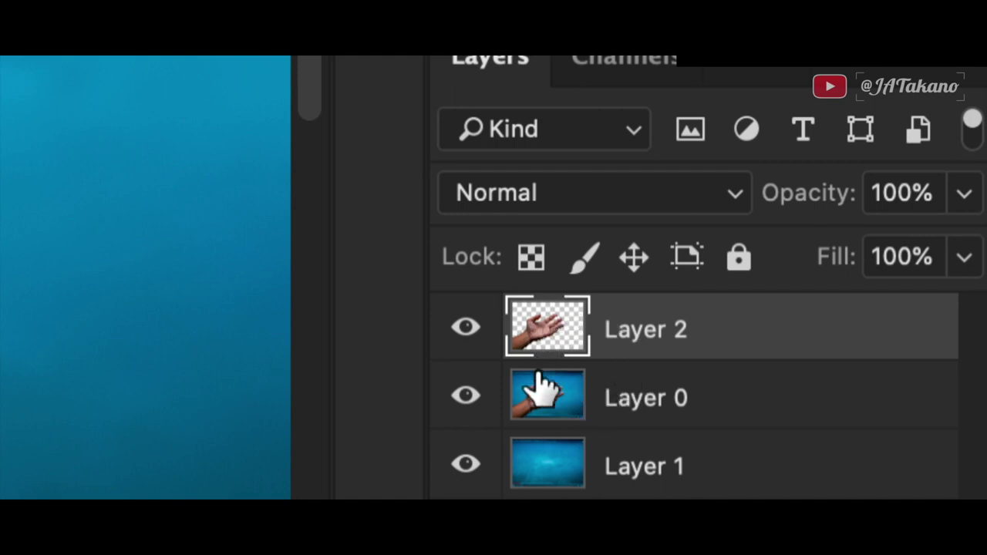
pyautogui.click(612, 397)
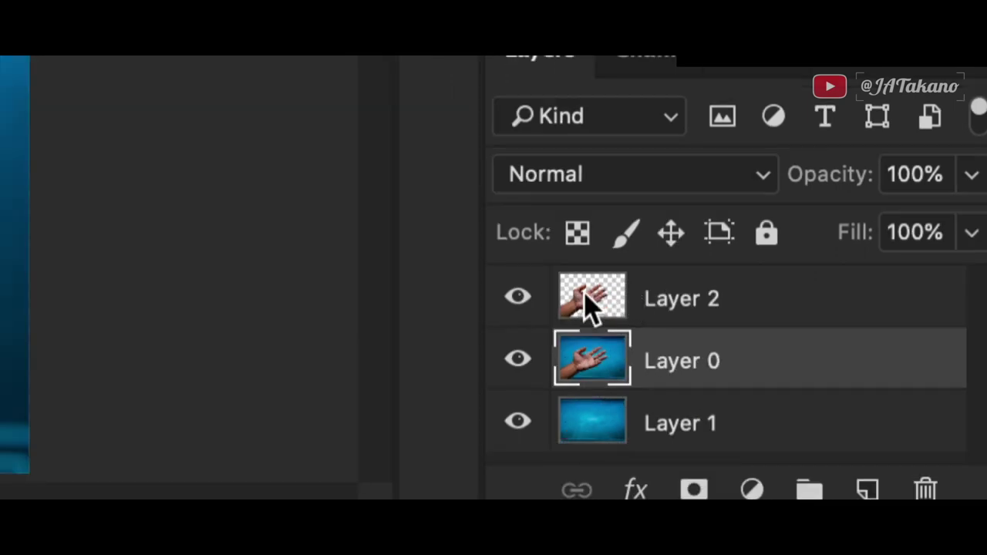
pyautogui.click(676, 299)
pyautogui.click(276, 71)
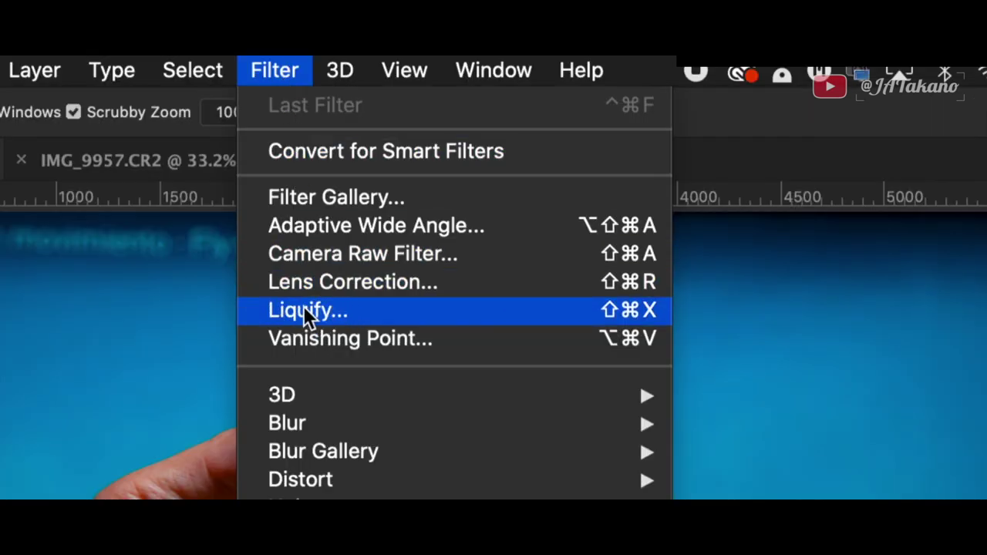
# - Open Liquify on Layer 2 and enlarge the Forward Warp brush to 1124
pyautogui.click(312, 309)
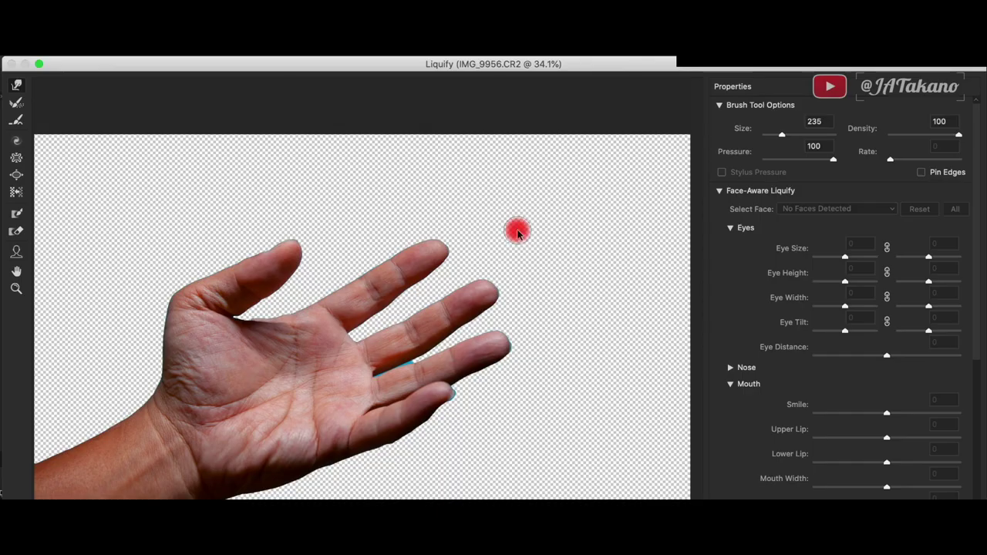
pyautogui.moveTo(518, 230); pyautogui.dragTo(594, 235)
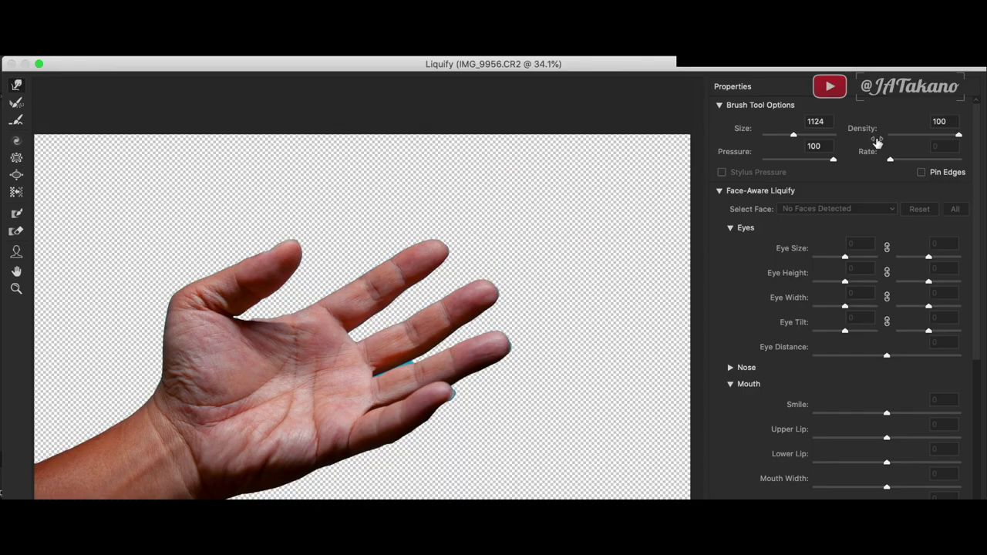
pyautogui.click(834, 160)
pyautogui.click(959, 136)
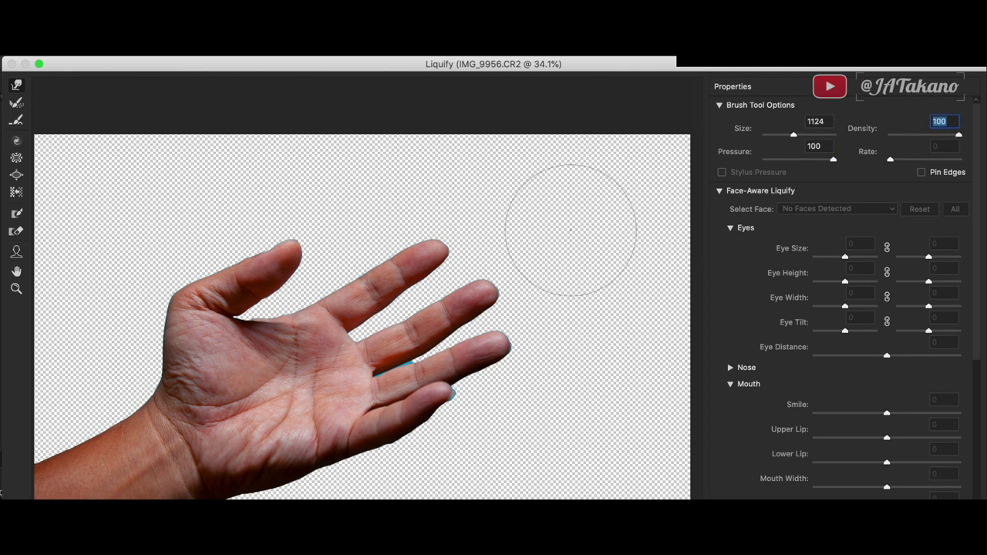
# - Warp the thumb and fingers up and right into a melted fan, then apply Liquify
pyautogui.moveTo(218, 287); pyautogui.dragTo(294, 229)
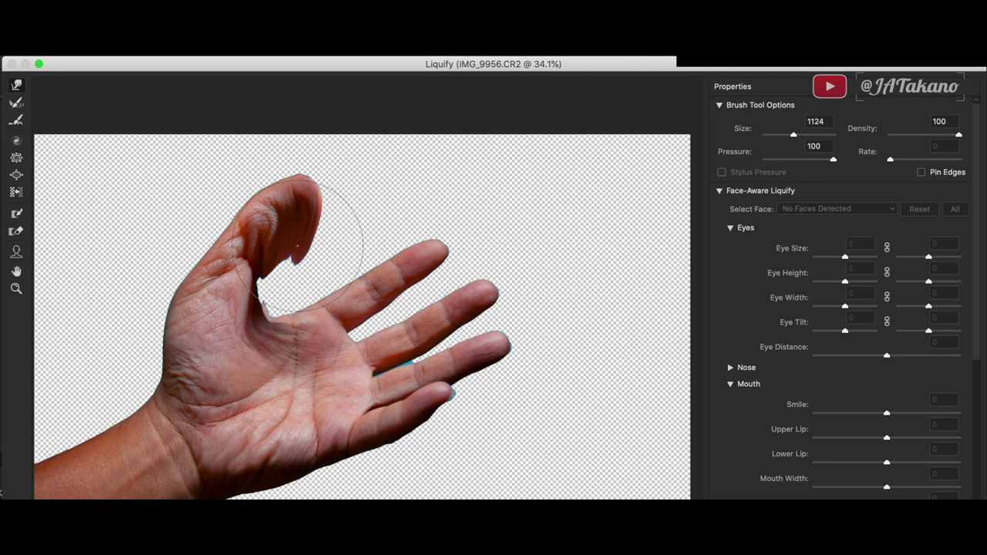
pyautogui.moveTo(294, 229); pyautogui.dragTo(408, 155)
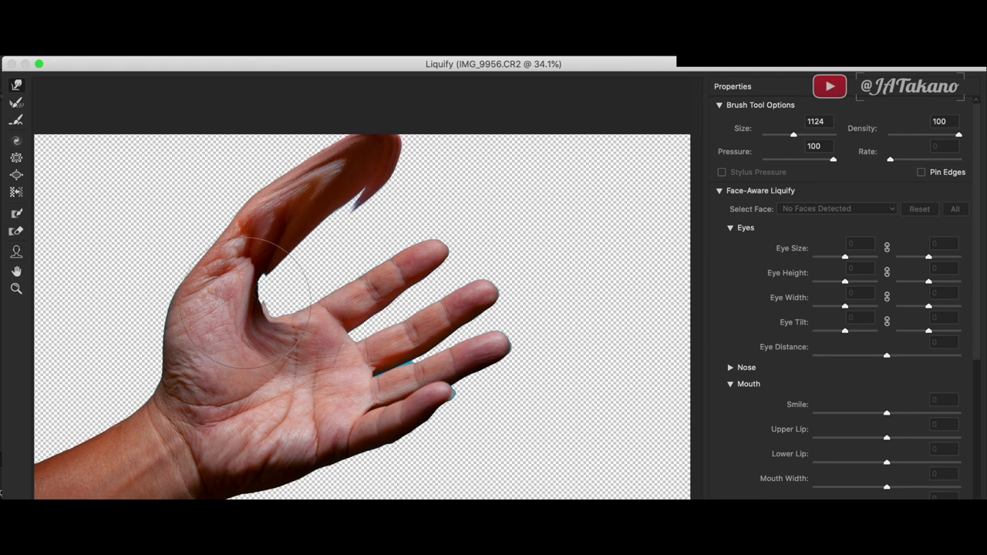
pyautogui.moveTo(252, 284); pyautogui.dragTo(387, 166)
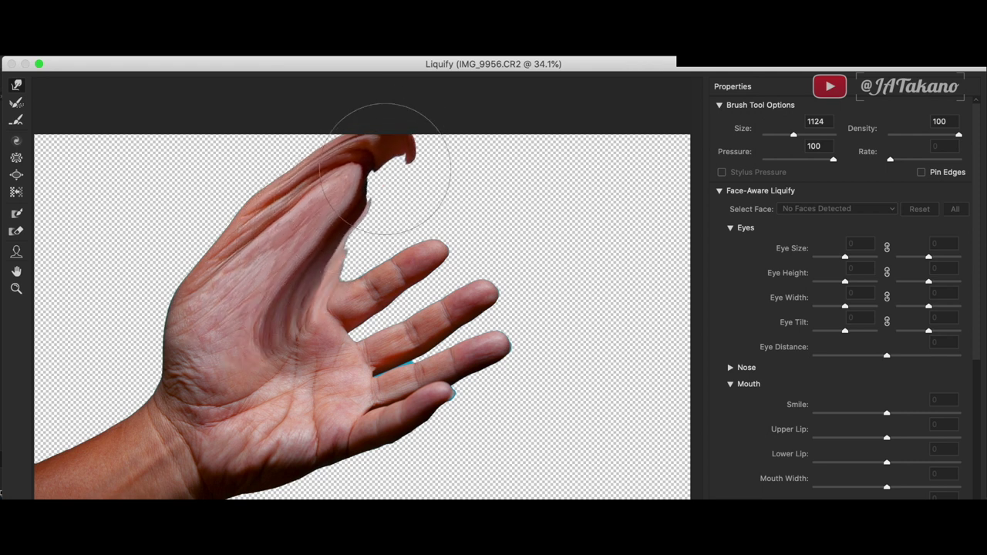
pyautogui.moveTo(360, 251); pyautogui.dragTo(430, 165)
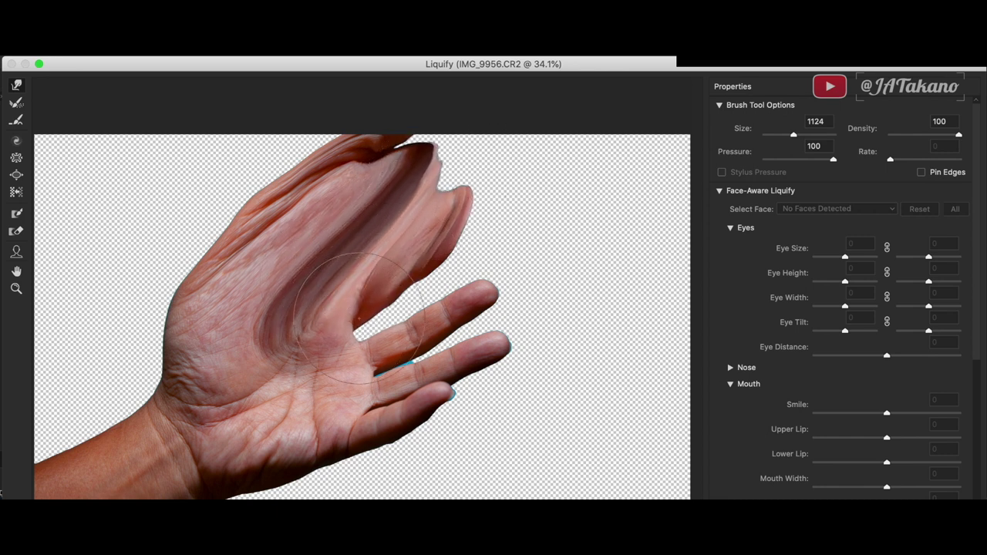
pyautogui.moveTo(370, 324); pyautogui.dragTo(522, 220)
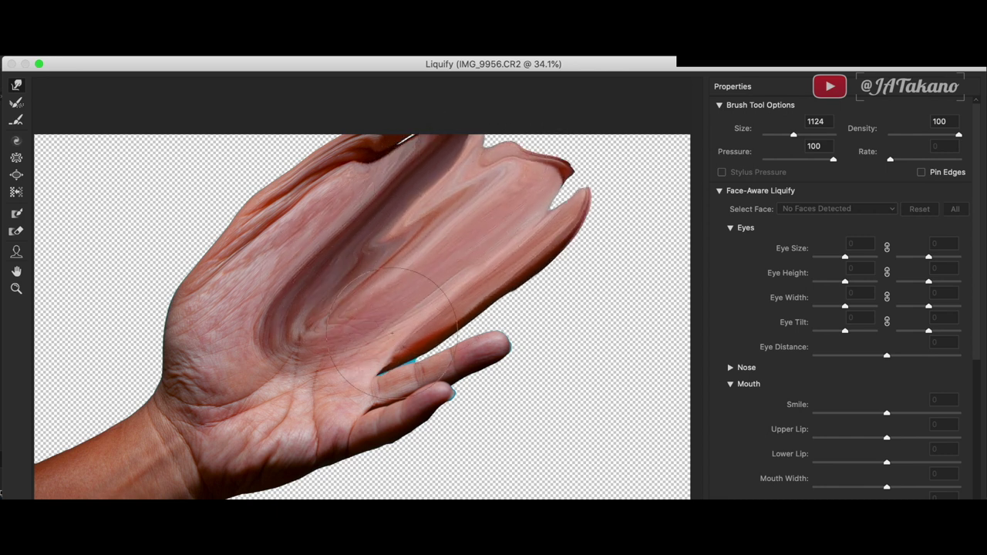
pyautogui.moveTo(452, 352); pyautogui.dragTo(628, 254)
pyautogui.moveTo(466, 362); pyautogui.dragTo(656, 301)
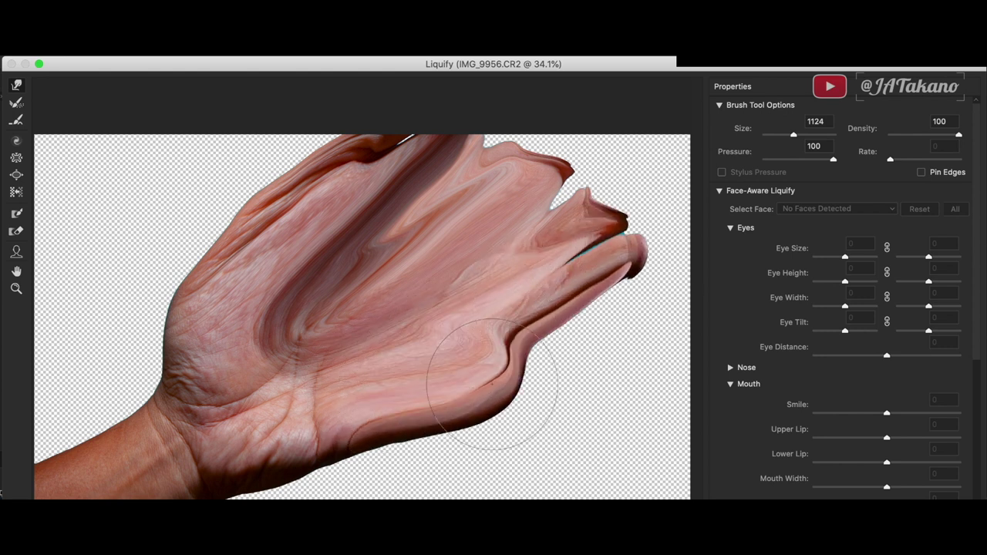
pyautogui.moveTo(542, 209); pyautogui.dragTo(575, 181)
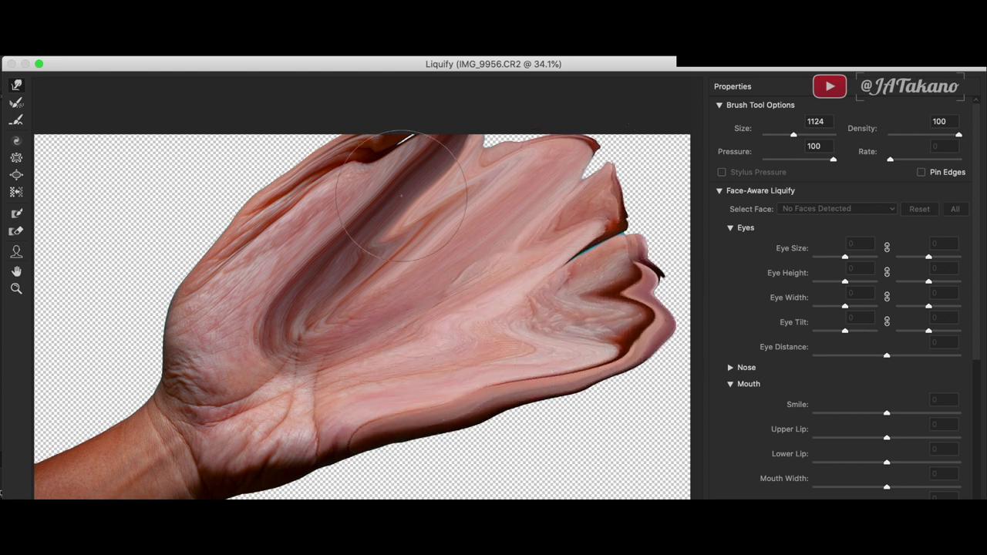
pyautogui.moveTo(333, 428)
pyautogui.mouseDown()
pyautogui.moveTo(646, 385)
pyautogui.moveTo(594, 247)
pyautogui.mouseUp()
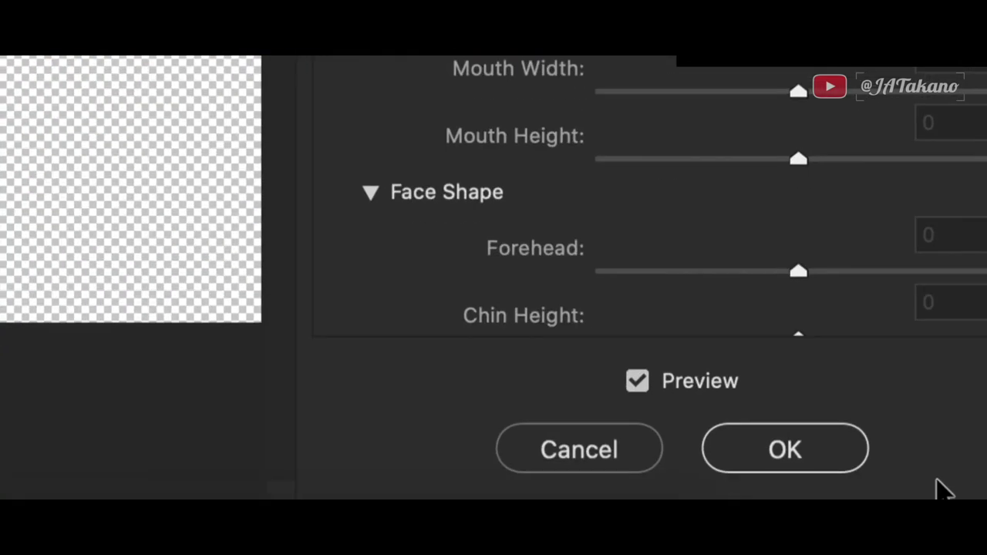
pyautogui.click(882, 465)
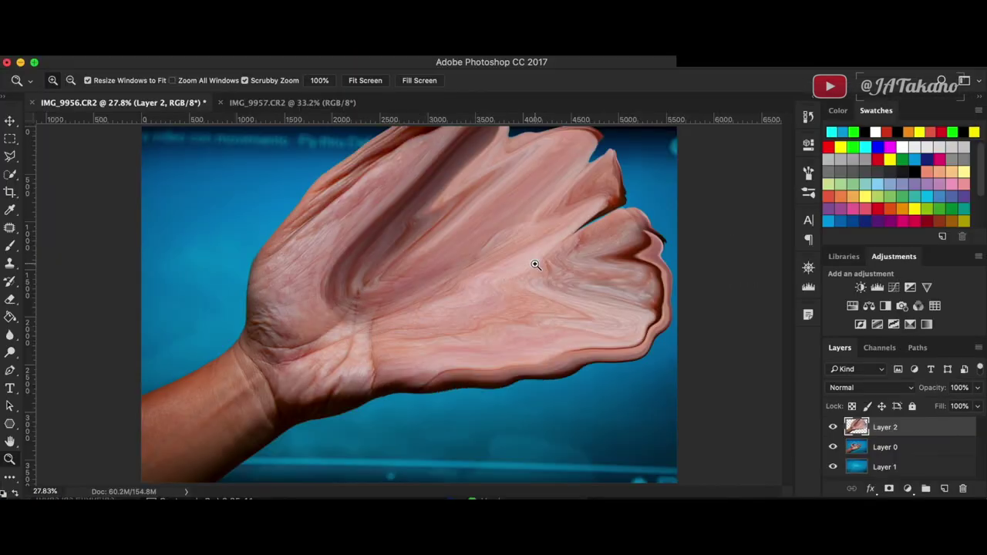
# - Switch to the Brush tool and show its 30 px, 0% hardness round-tip settings
pyautogui.press('v')
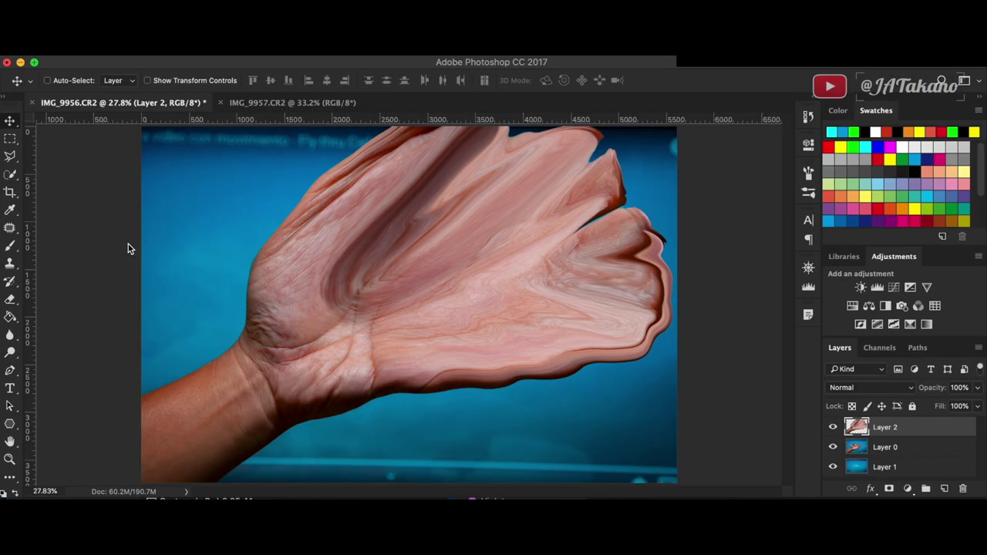
pyautogui.click(11, 251)
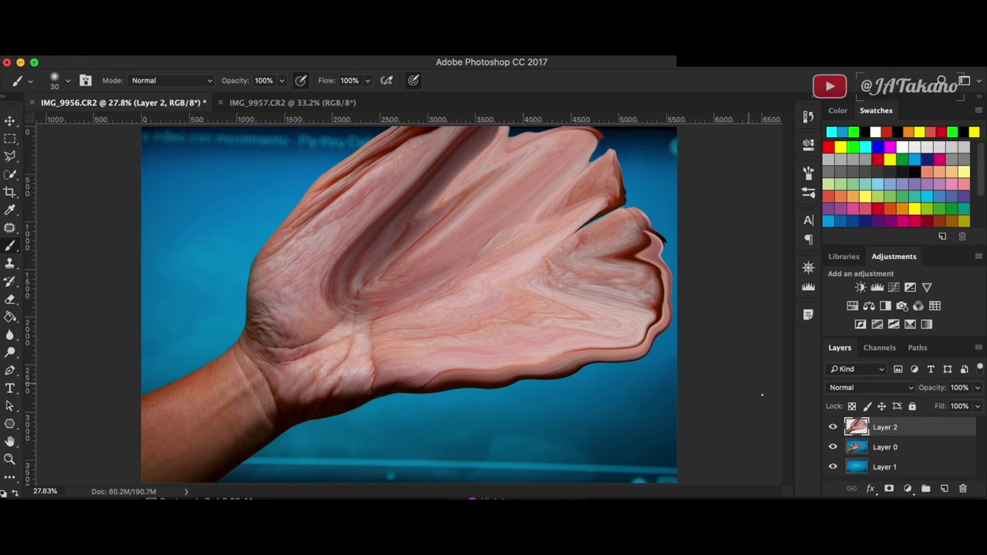
pyautogui.click(808, 174)
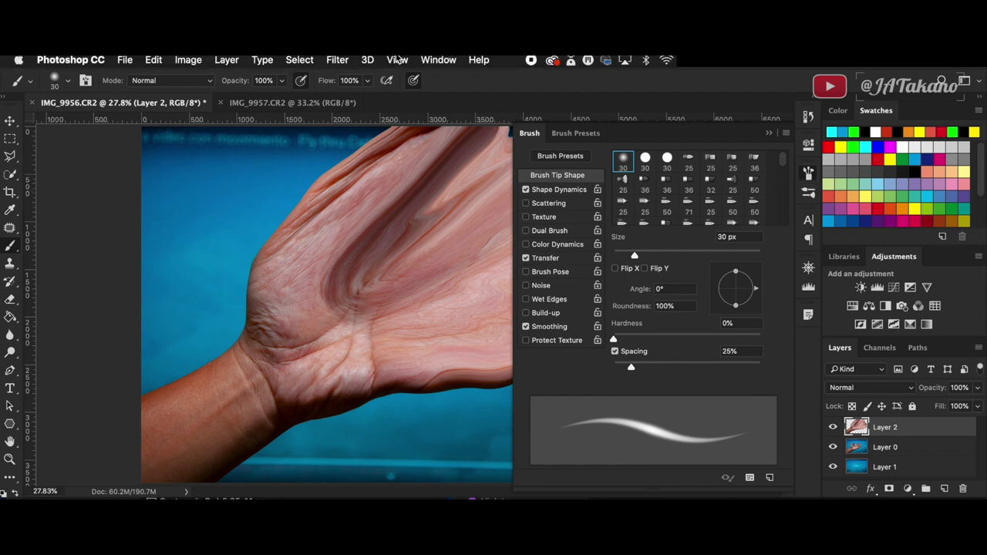
# - From Window > Brush, pick the 2500 px particle preset in Brush Presets
pyautogui.click(433, 61)
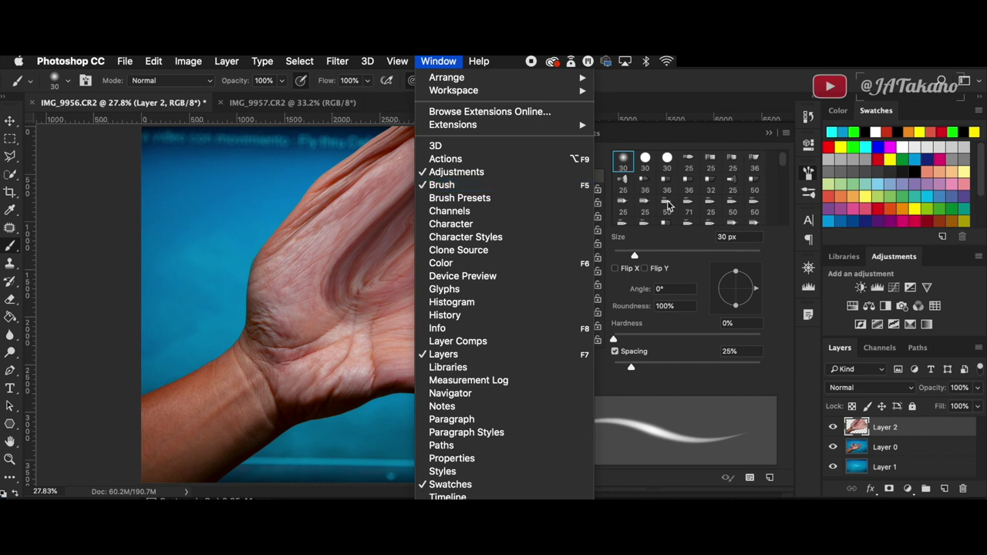
pyautogui.click(775, 247)
pyautogui.scroll(-3, 708, 191)
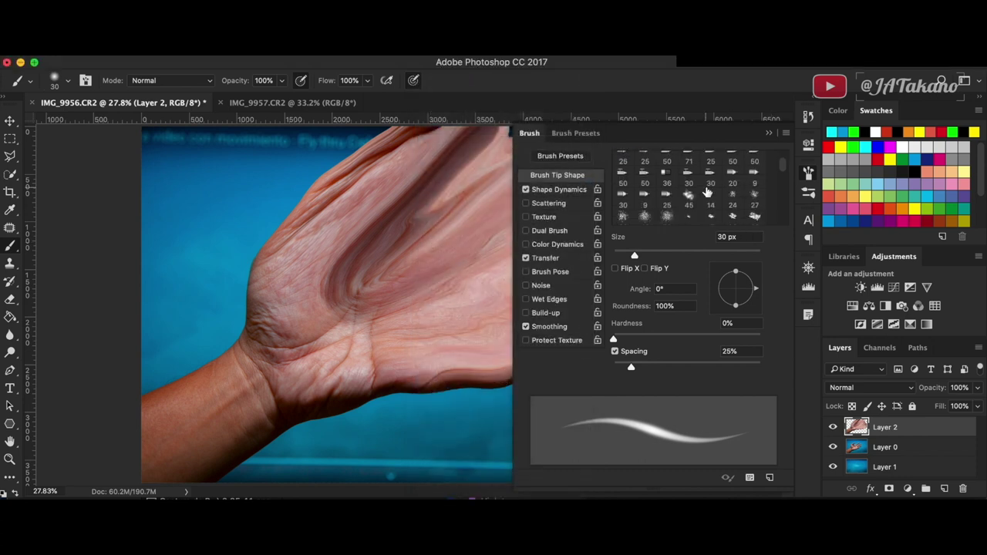
pyautogui.scroll(-3, 709, 191)
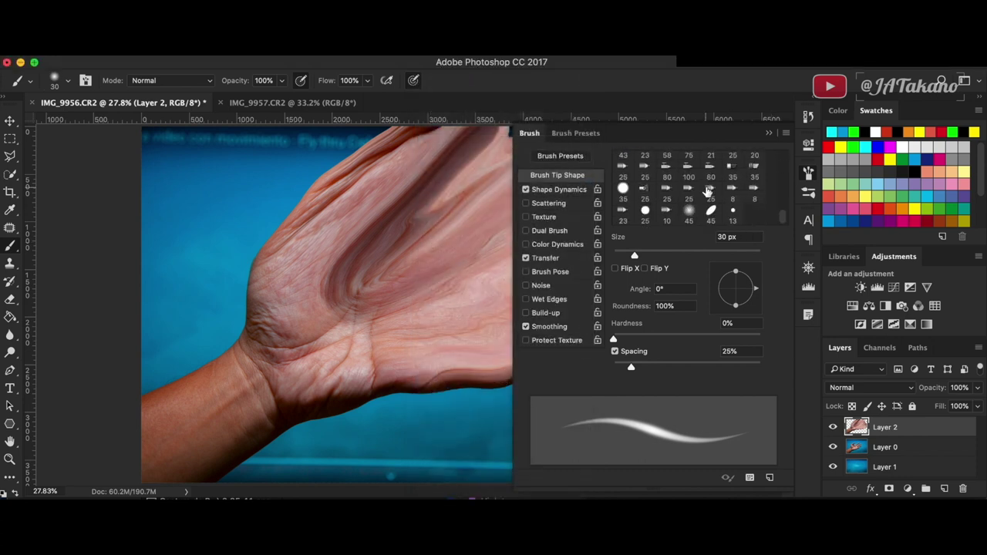
pyautogui.click(584, 136)
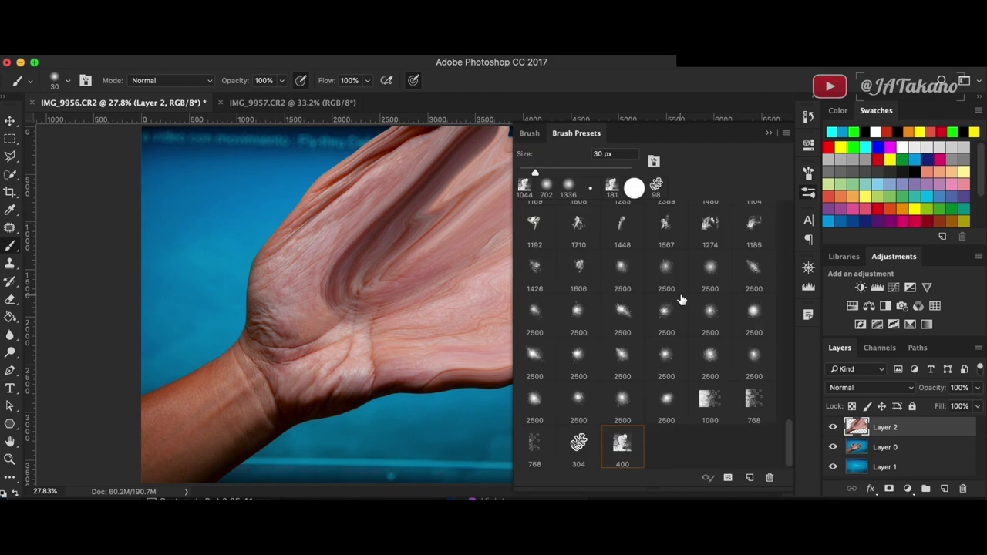
pyautogui.click(579, 315)
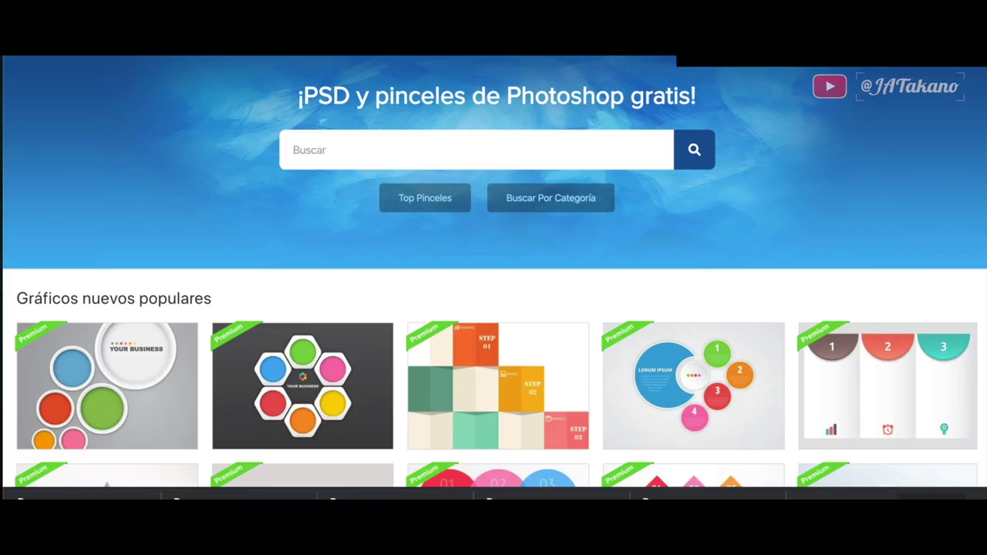
# - Search Brusheezy for 'parti' particle brushes and browse the results
pyautogui.write('parti')
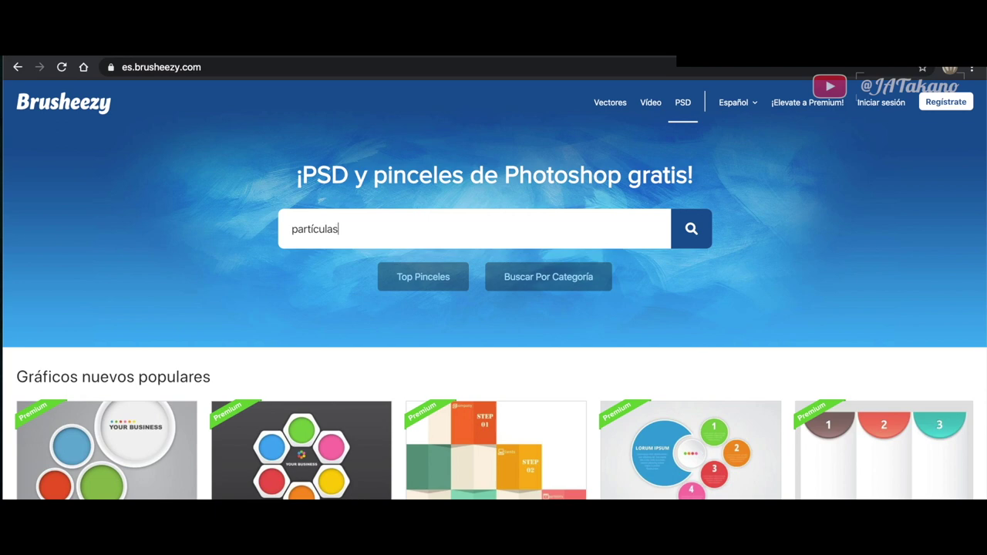
pyautogui.press('Return')
pyautogui.scroll(-2, 575, 246)
pyautogui.scroll(-3, 575, 245)
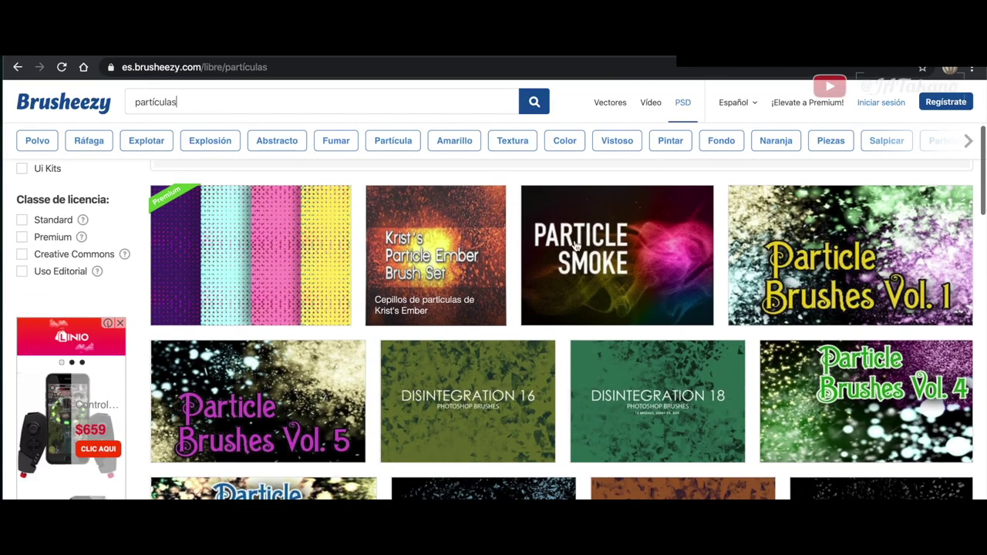
pyautogui.scroll(-3, 286, 311)
pyautogui.scroll(-3, 273, 368)
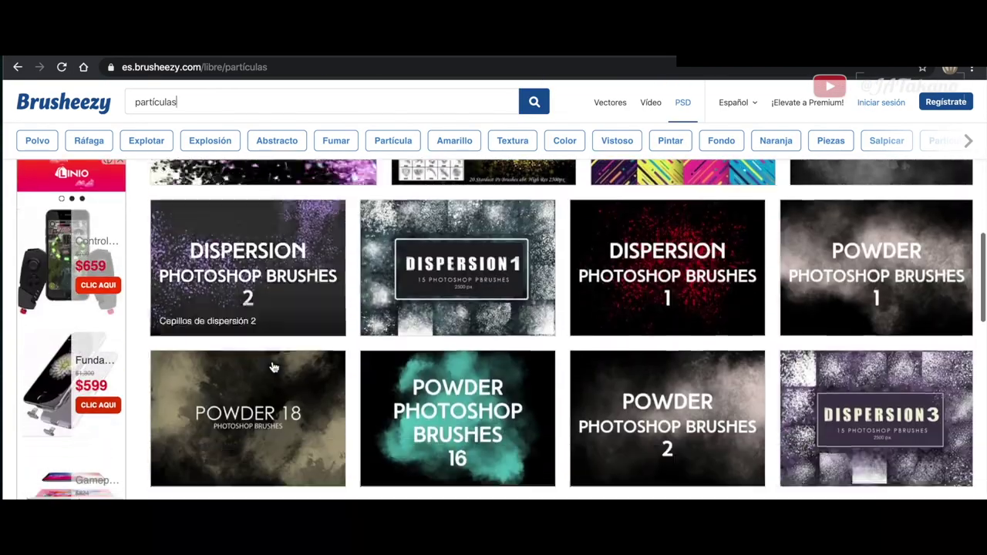
pyautogui.scroll(-3, 274, 367)
pyautogui.scroll(-3, 274, 367)
pyautogui.scroll(-3, 274, 367)
pyautogui.scroll(-5, 274, 368)
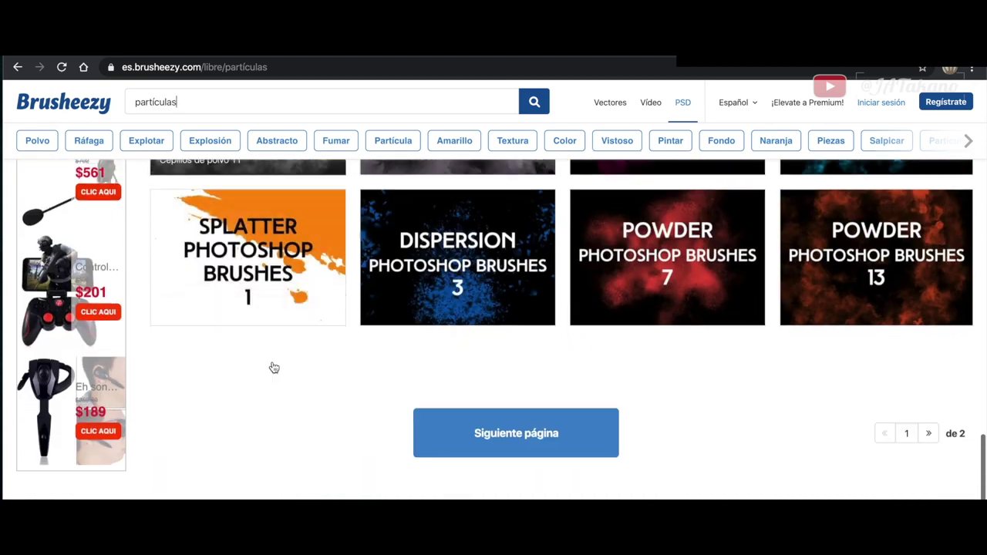
pyautogui.scroll(10, 274, 368)
pyautogui.scroll(5, 274, 368)
pyautogui.scroll(-1, 812, 301)
pyautogui.scroll(-1, 811, 301)
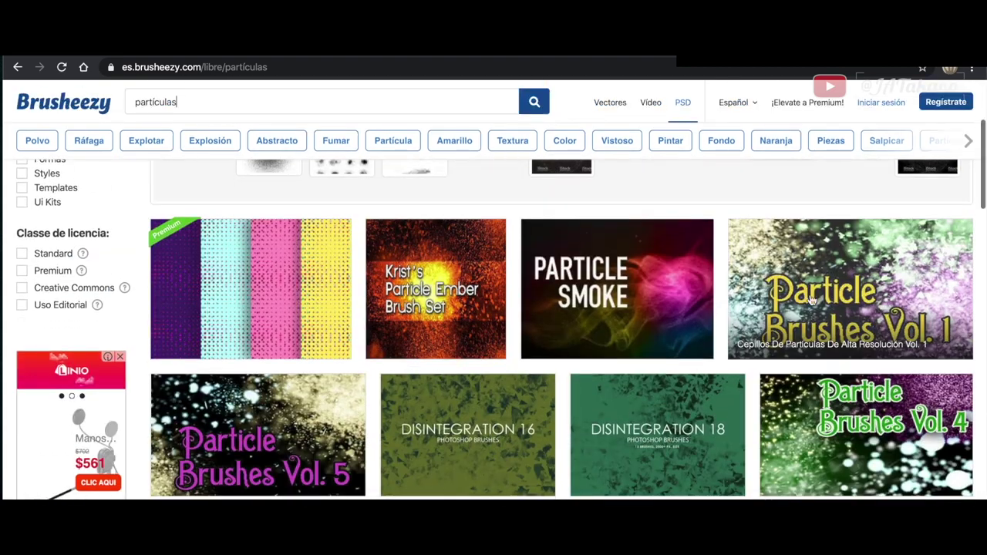
# - Open Particle Brushes Vol. 1 and start its free download
pyautogui.click(812, 301)
pyautogui.scroll(-1, 819, 298)
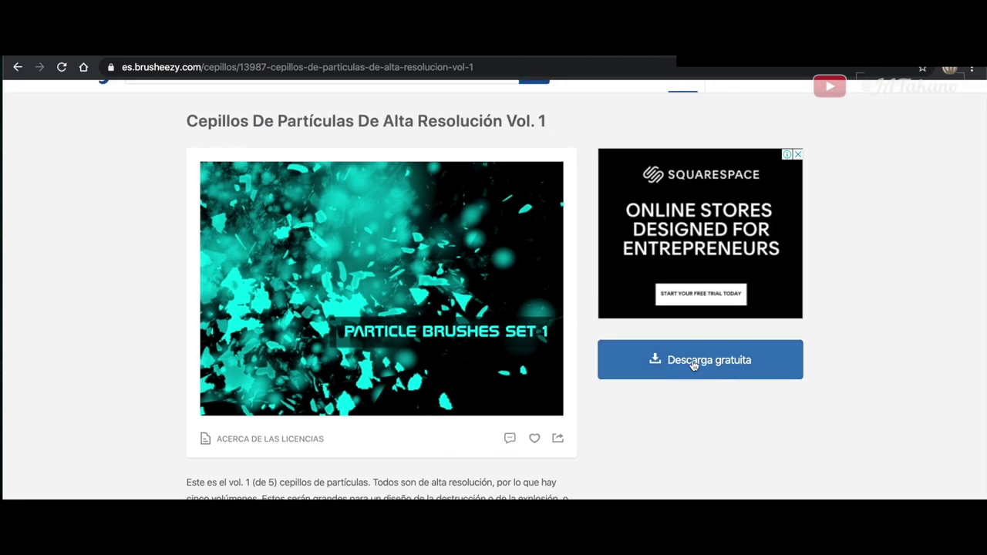
pyautogui.click(684, 363)
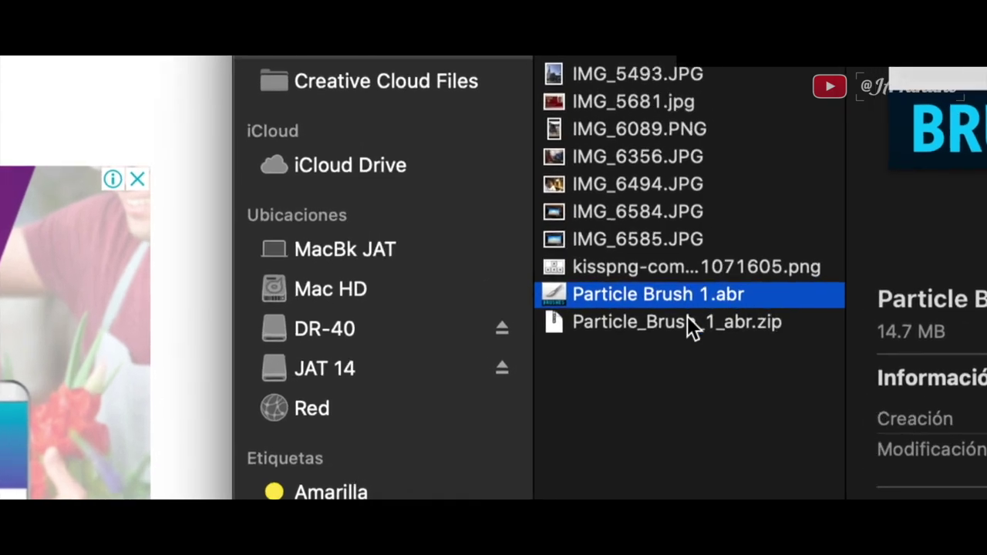
# - Select Particle_Brush_1_abr.zip in Finder beside the unzipped Particle Brush 1.abr
pyautogui.click(687, 322)
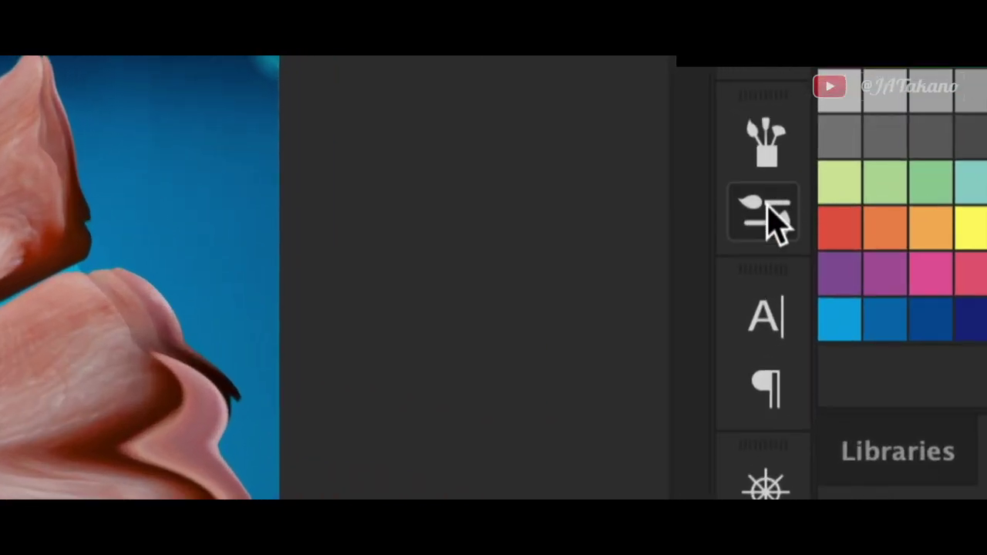
# - Load the smokeBrushes_small21.abr brush file through the Brush Presets Load Brushes option
pyautogui.click(767, 210)
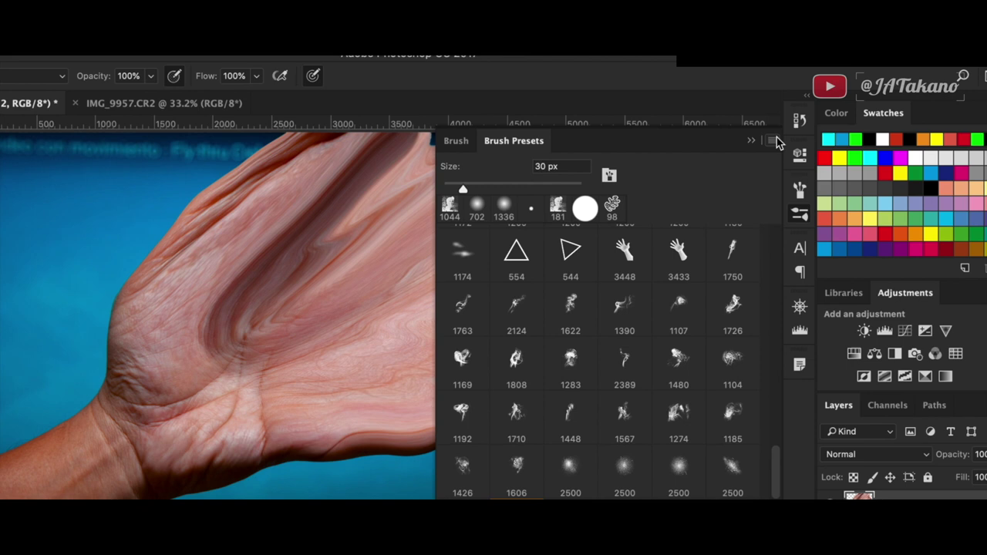
pyautogui.click(786, 133)
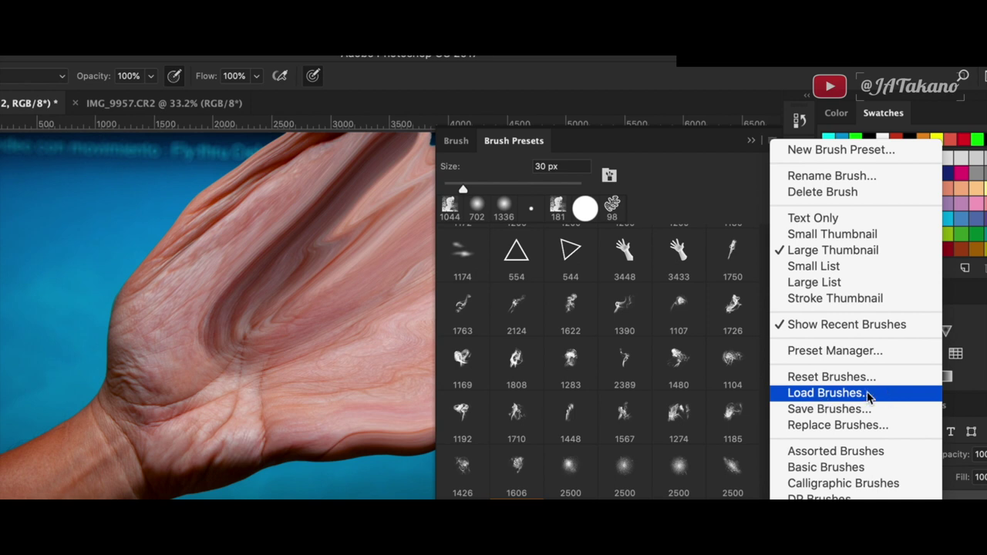
pyautogui.click(870, 394)
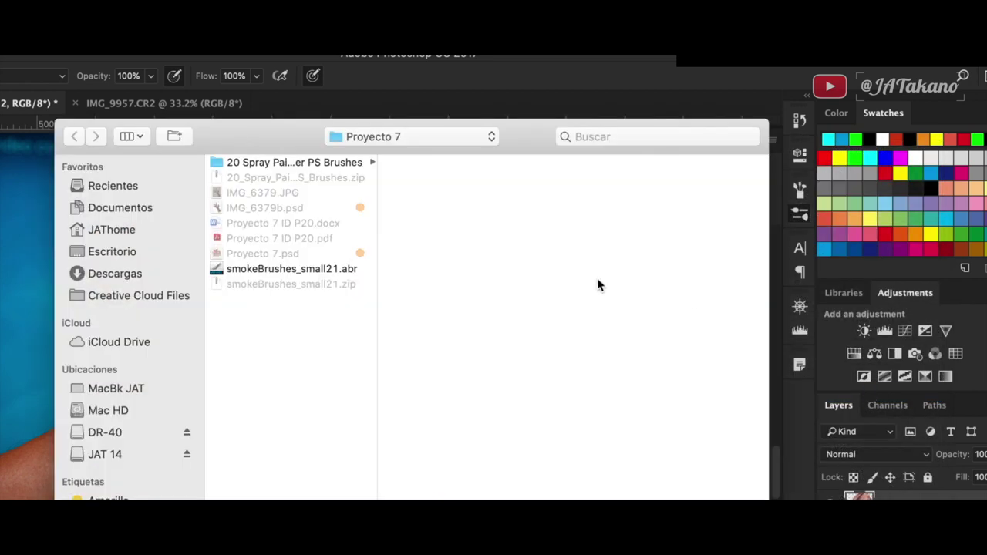
pyautogui.click(311, 270)
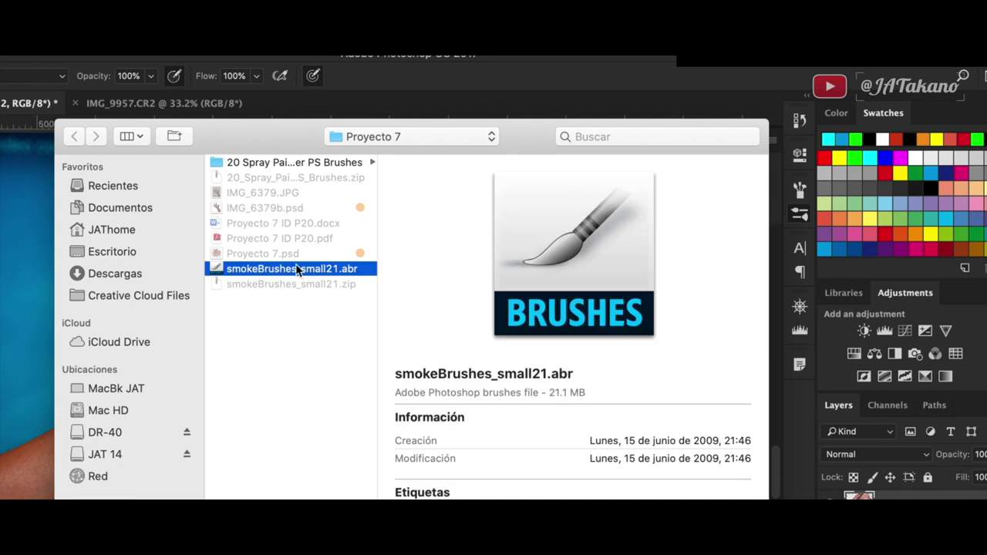
pyautogui.click(327, 162)
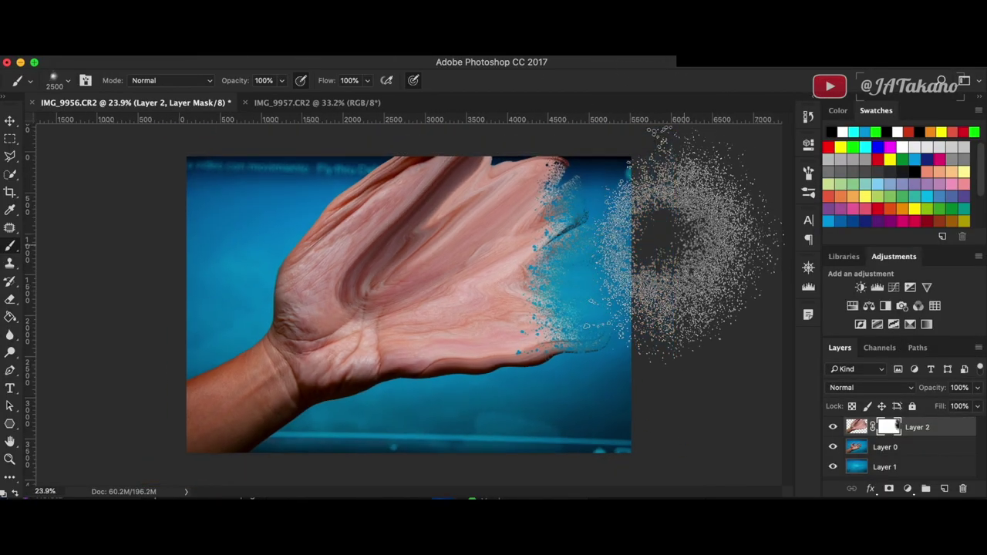
# - Paint particles into Layer 2's mask with a 3903 px brush, then add a mask to Layer 0
pyautogui.moveTo(594, 324)
pyautogui.mouseDown()
pyautogui.moveTo(445, 441)
pyautogui.moveTo(612, 156)
pyautogui.mouseUp()
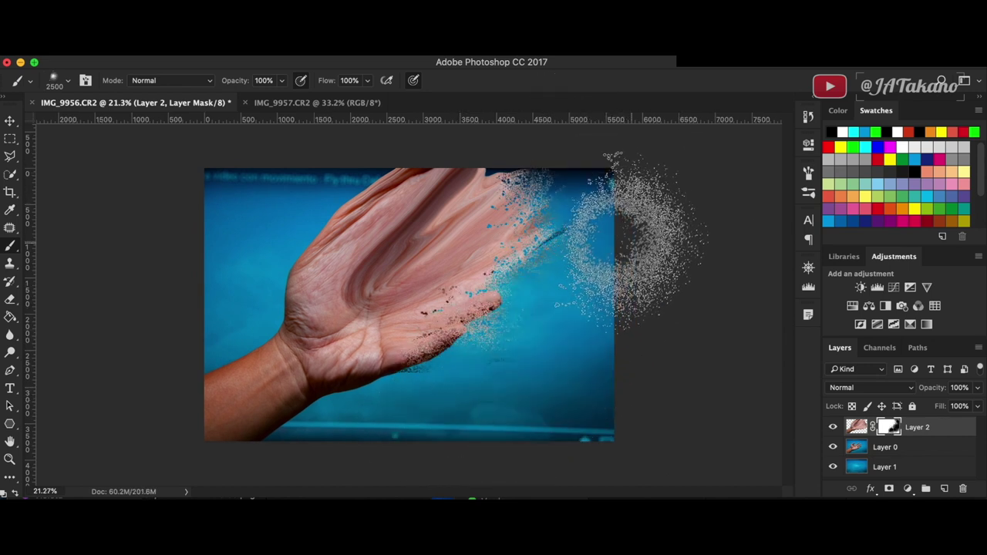
pyautogui.rightClick(638, 245)
pyautogui.moveTo(571, 236); pyautogui.dragTo(370, 158)
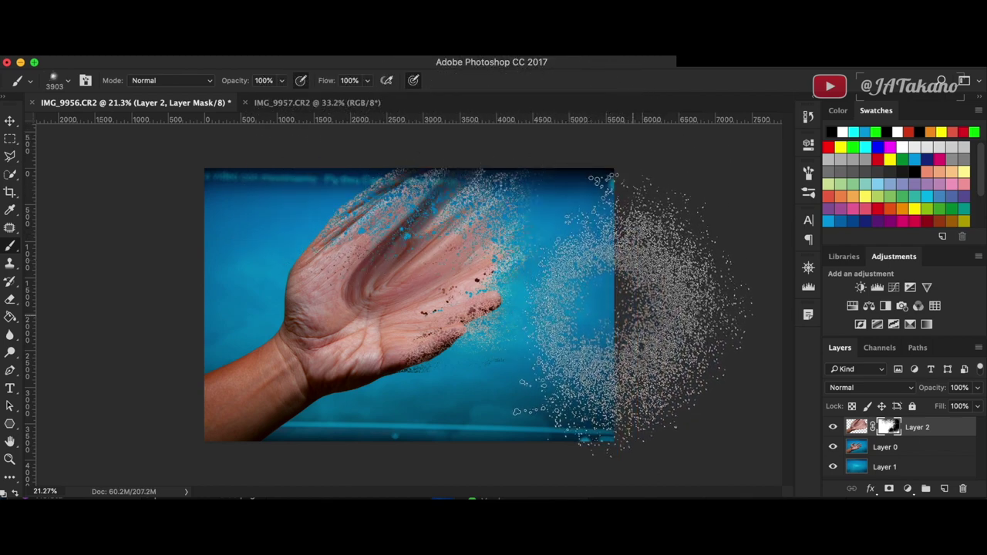
pyautogui.moveTo(664, 293)
pyautogui.mouseDown()
pyautogui.moveTo(426, 235)
pyautogui.moveTo(586, 293)
pyautogui.moveTo(663, 270)
pyautogui.moveTo(447, 135)
pyautogui.moveTo(679, 309)
pyautogui.moveTo(533, 378)
pyautogui.moveTo(641, 309)
pyautogui.moveTo(529, 132)
pyautogui.moveTo(409, 185)
pyautogui.mouseUp()
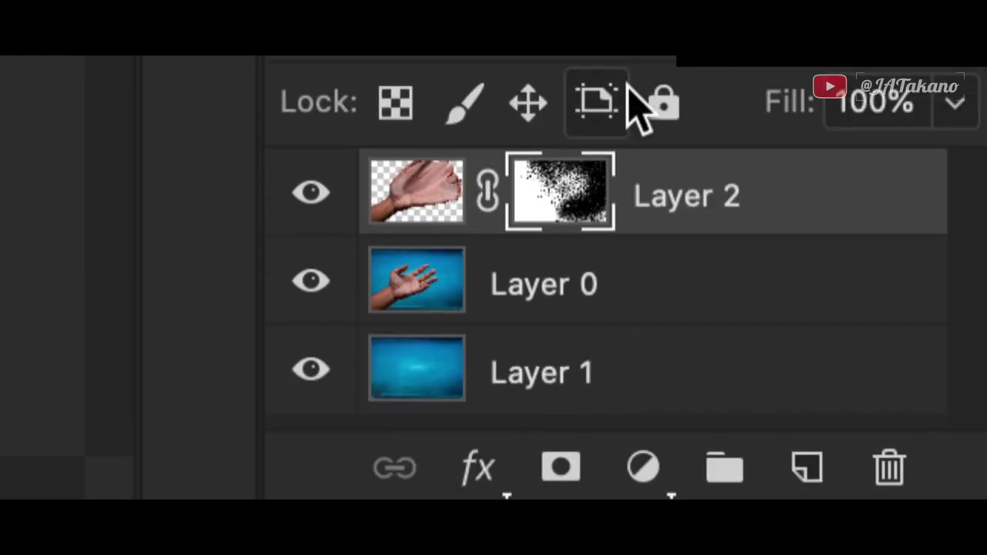
pyautogui.click(532, 278)
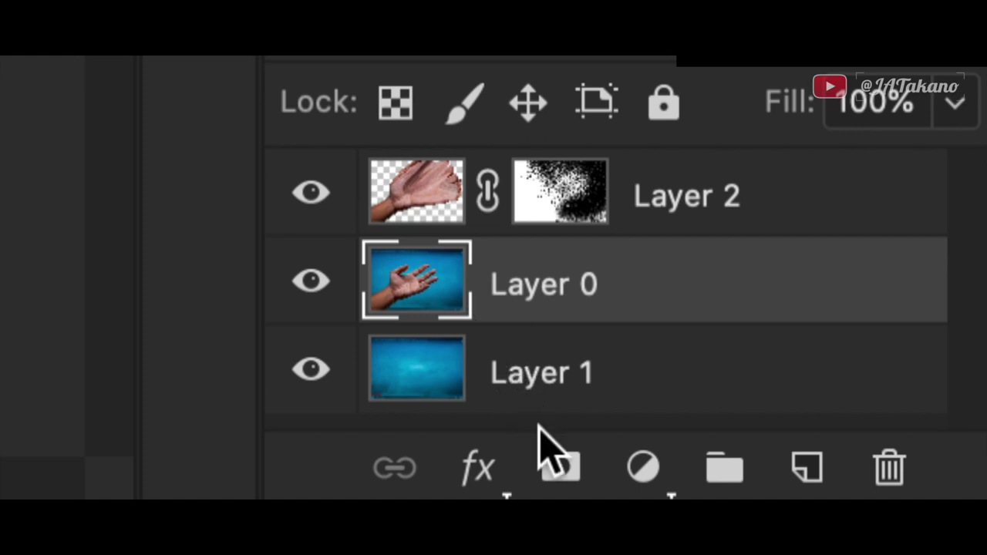
pyautogui.click(559, 467)
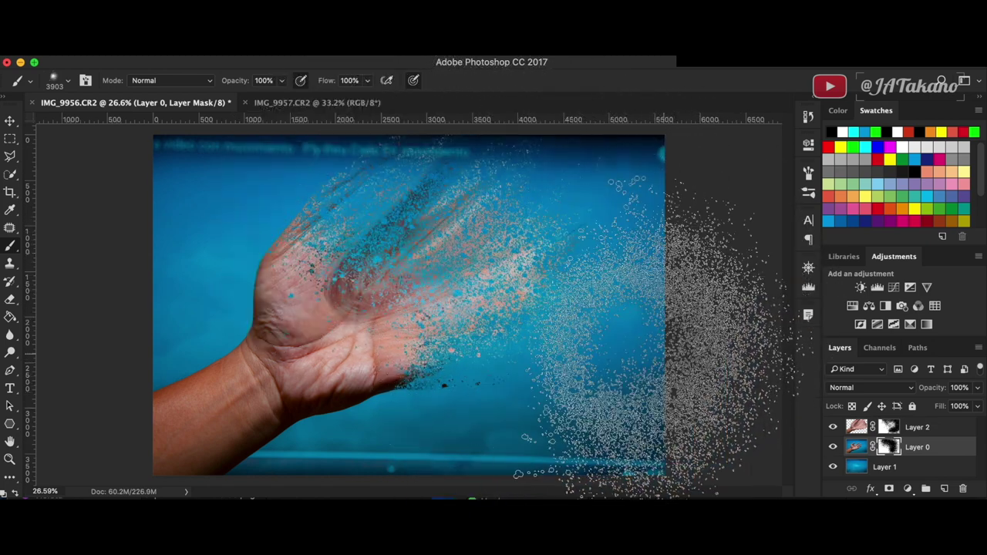
# - Switch the brush to the 2500 px particle tip
pyautogui.click(808, 174)
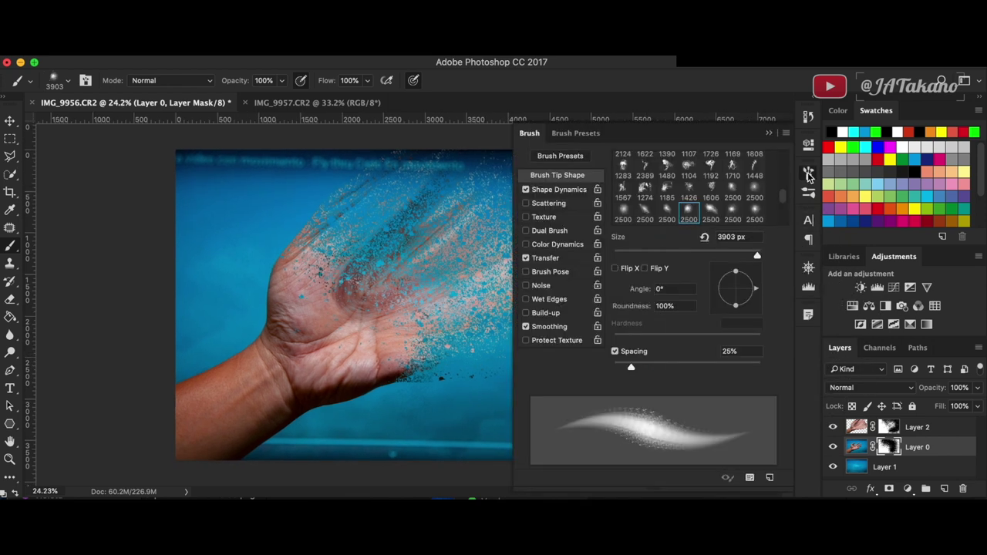
pyautogui.click(733, 210)
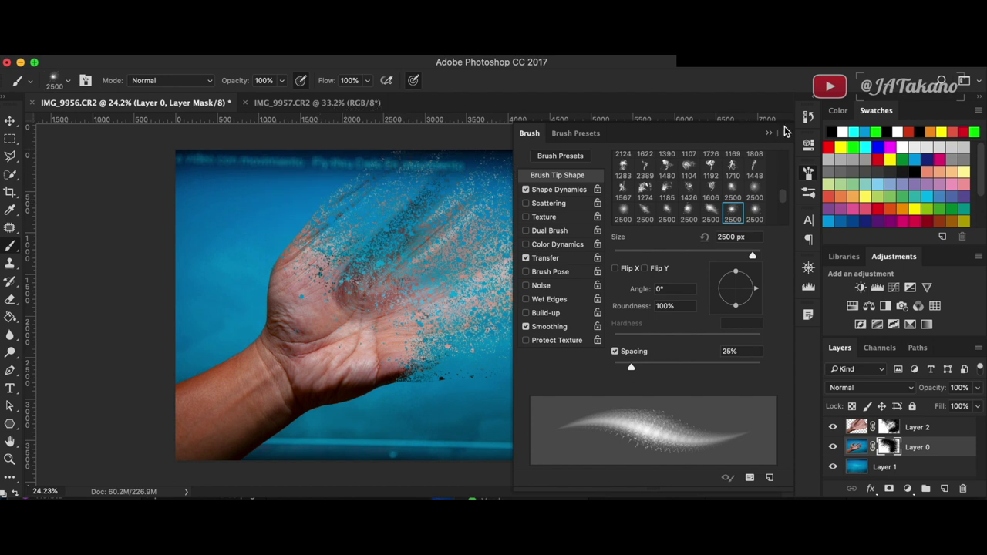
pyautogui.click(772, 134)
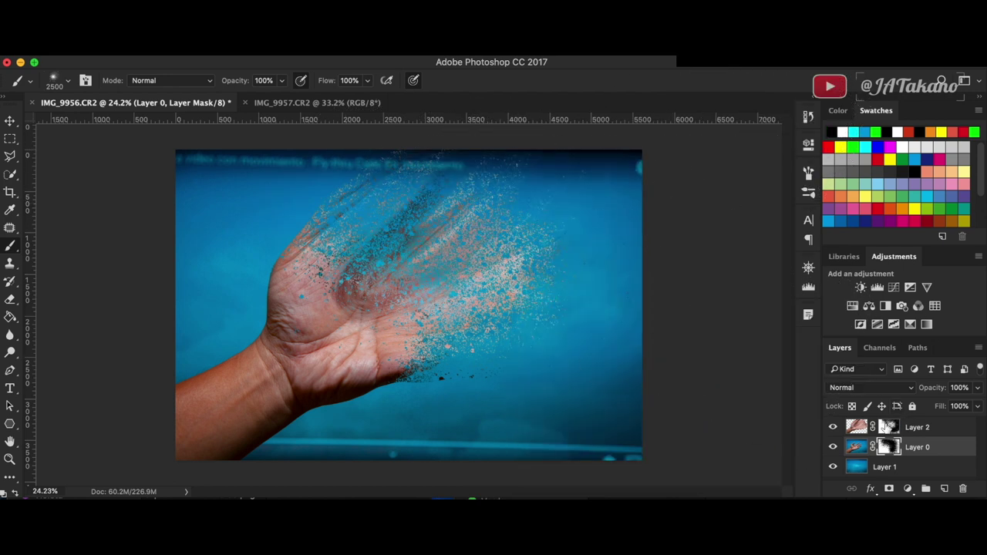
# - Make Layer 2's mask the painting target again and zoom around the dissolving fingers
pyautogui.click(889, 427)
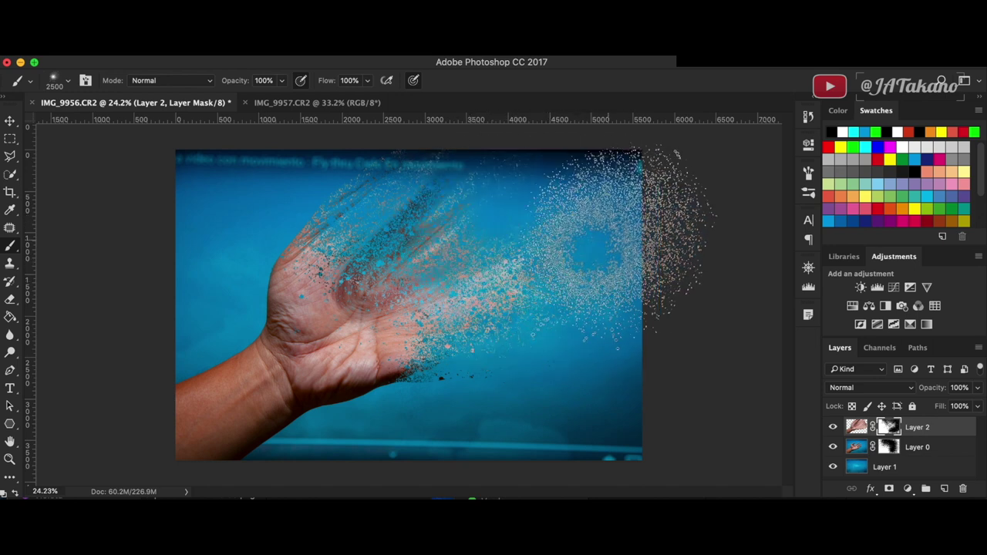
pyautogui.scroll(5, 505, 135)
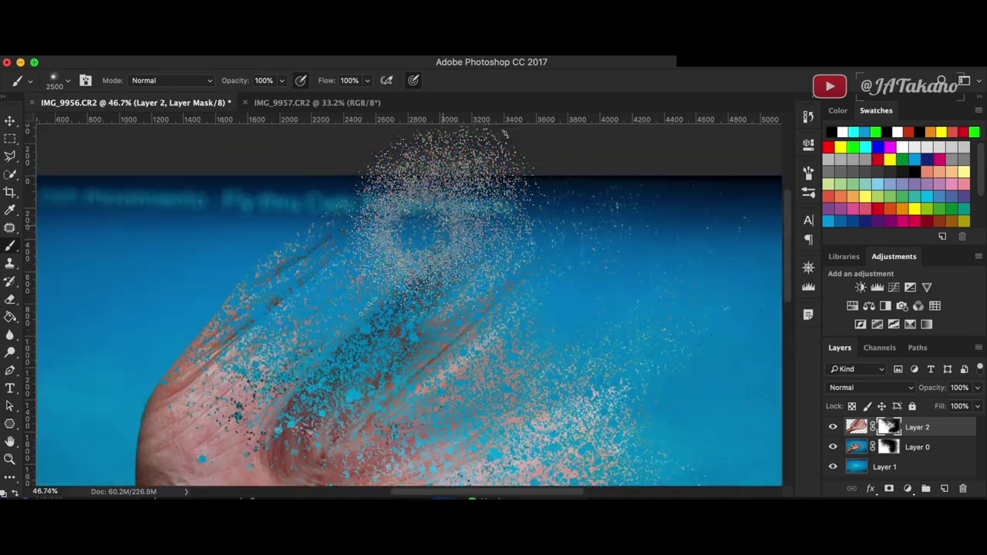
pyautogui.scroll(-1, 594, 205)
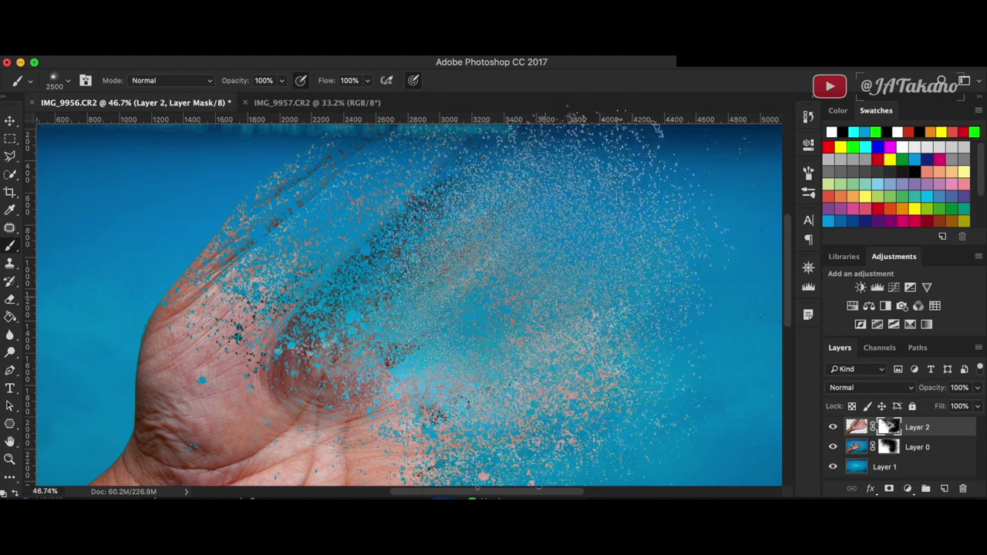
pyautogui.scroll(-3, 594, 205)
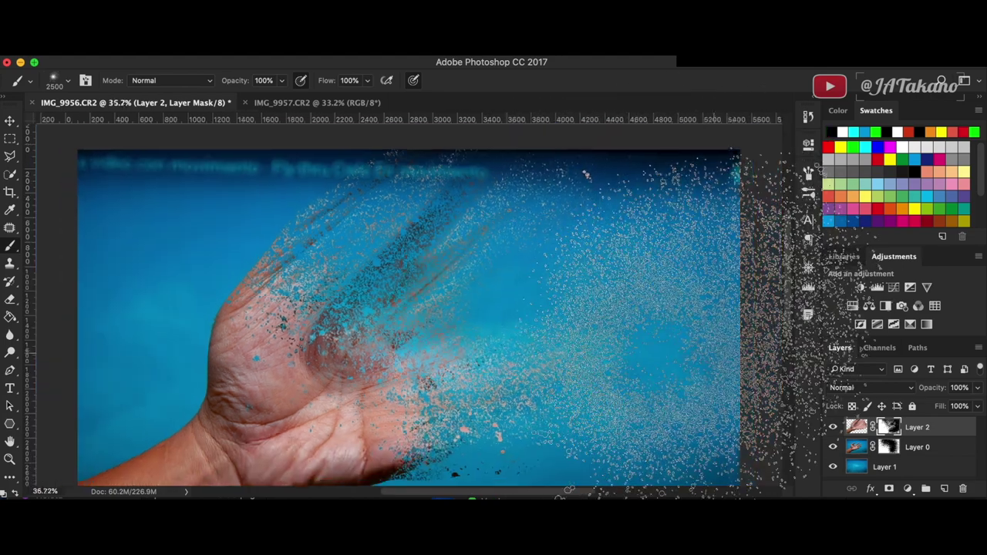
pyautogui.scroll(-1, 656, 212)
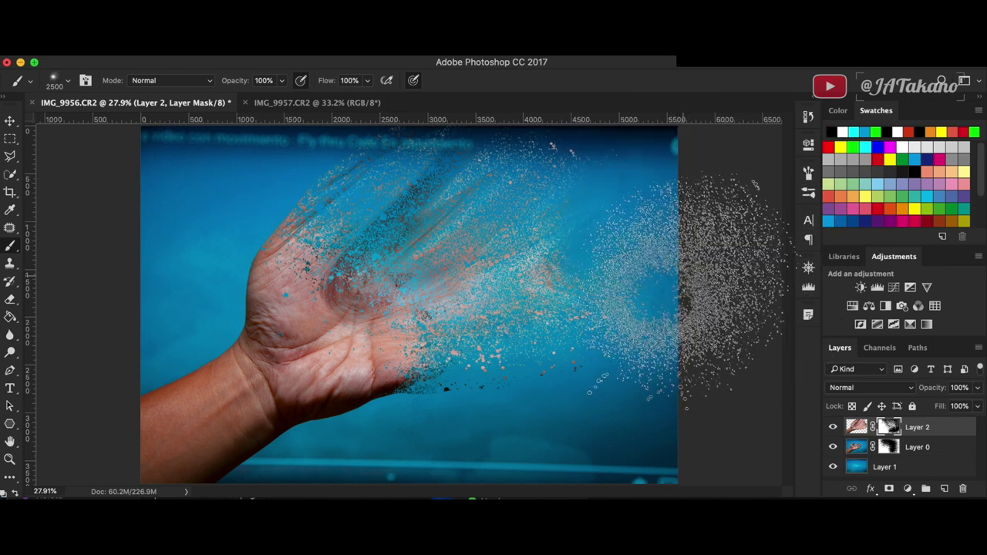
pyautogui.scroll(-1, 656, 277)
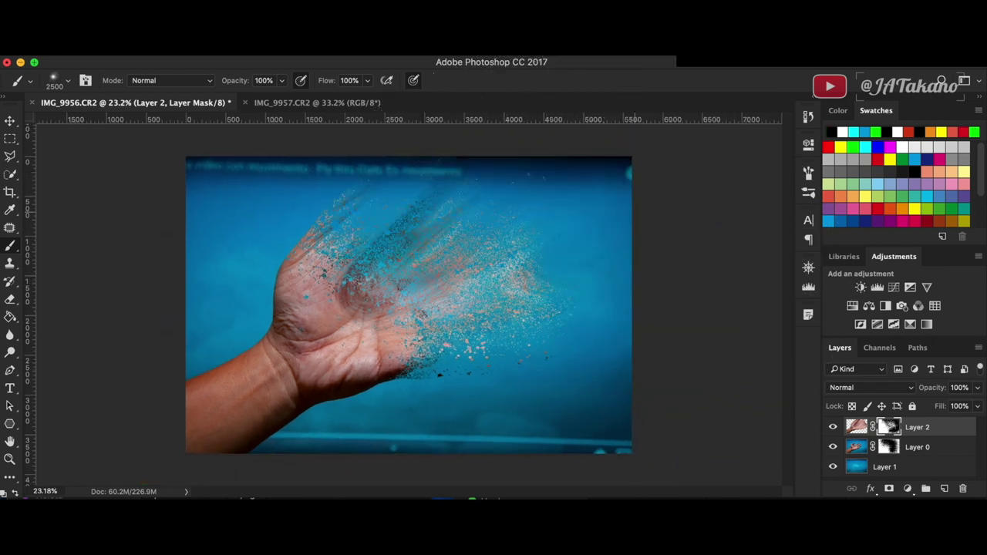
# - Paint particle speckles over the hand on Layer 0's mask
pyautogui.rightClick(540, 270)
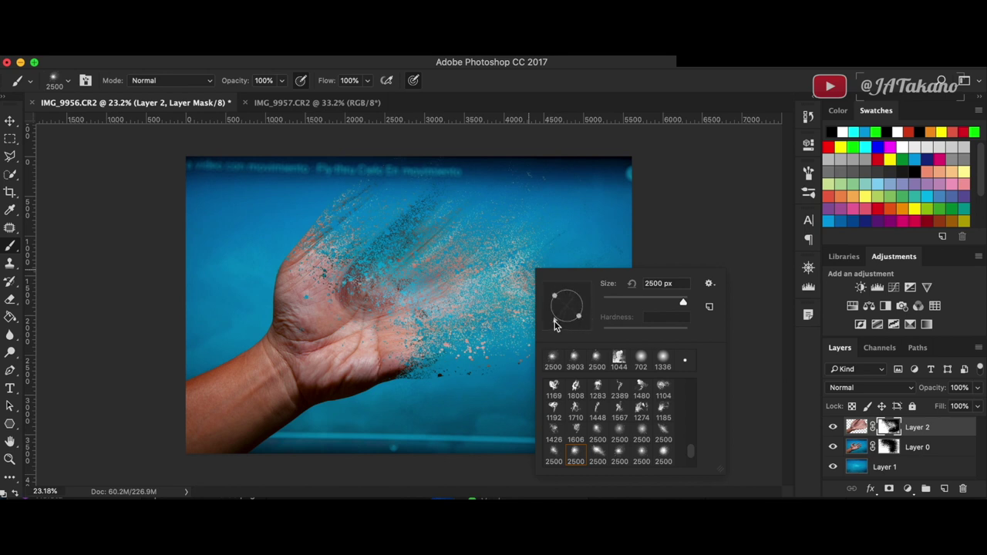
pyautogui.moveTo(489, 295); pyautogui.dragTo(429, 166)
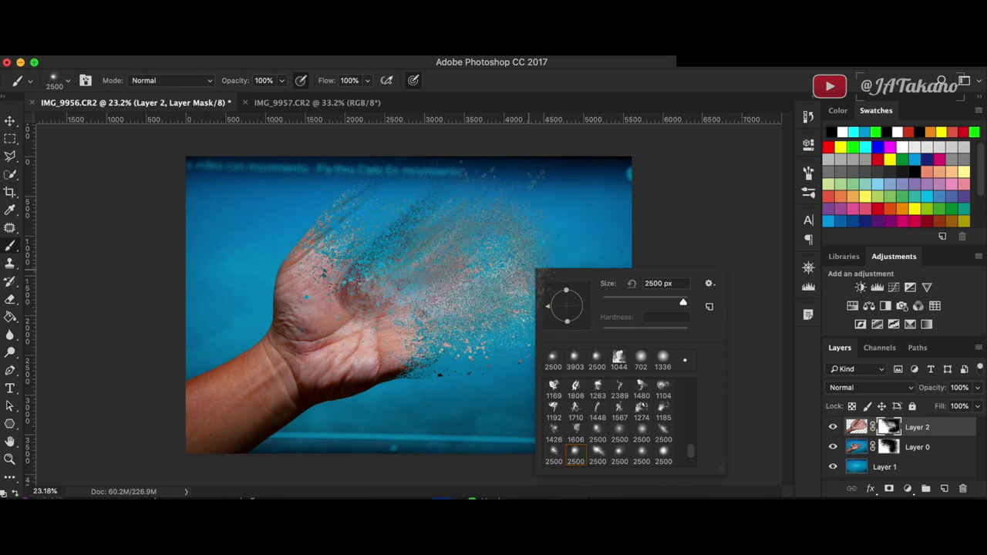
pyautogui.press('Return')
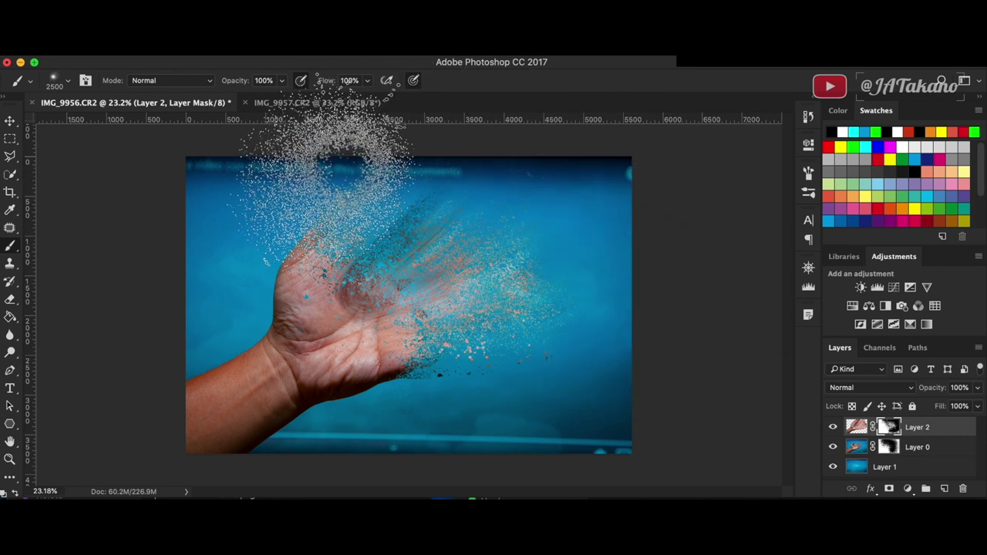
# - Load hand-shaped brush preset 3433, rotate its tip slightly and shrink it to a small size
pyautogui.press('F5')
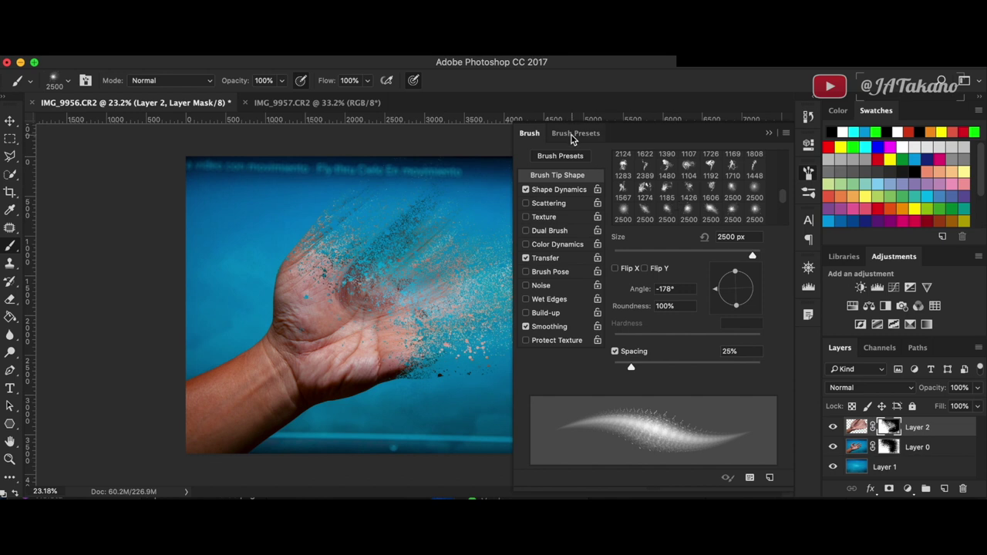
pyautogui.click(586, 136)
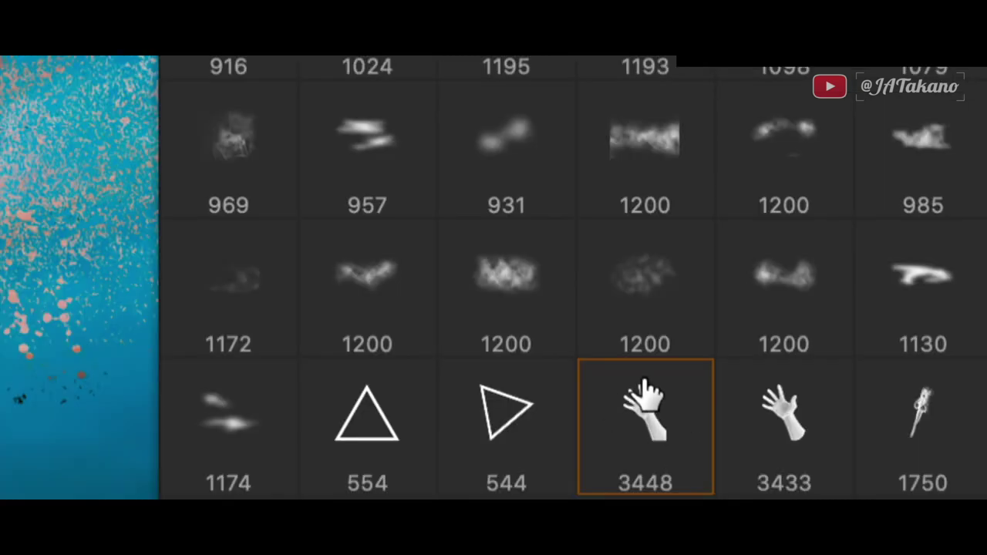
pyautogui.click(777, 412)
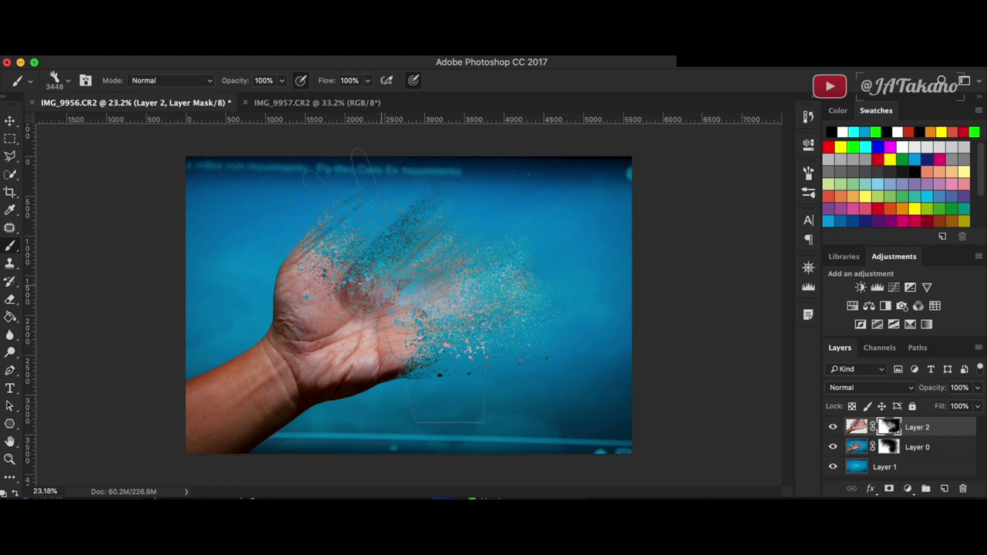
pyautogui.rightClick(390, 285)
pyautogui.moveTo(412, 343); pyautogui.dragTo(427, 343)
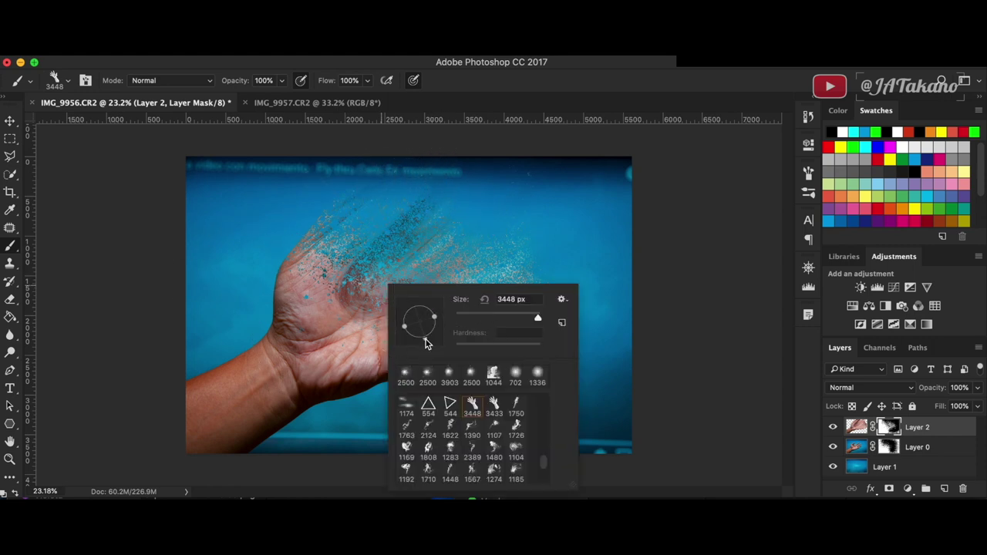
pyautogui.moveTo(234, 260); pyautogui.dragTo(285, 260)
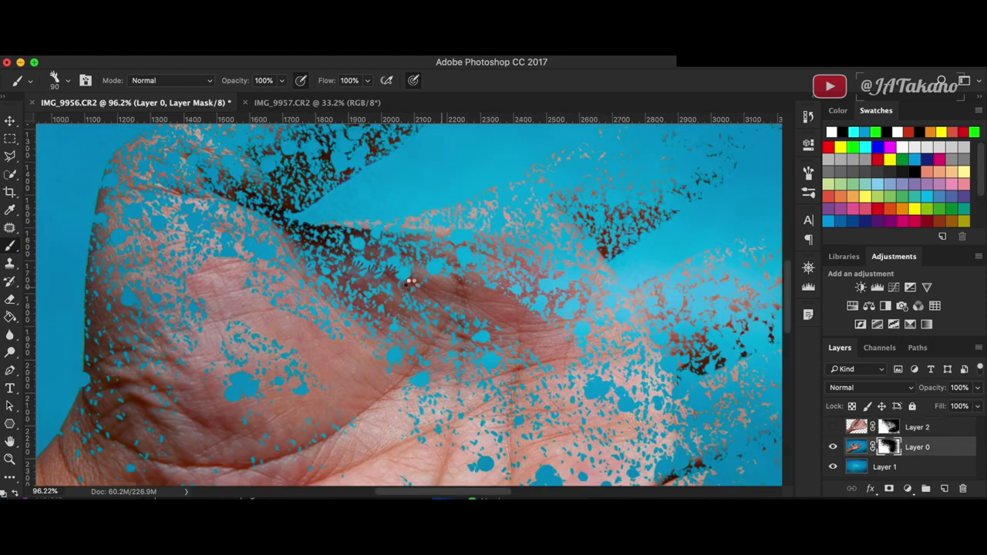
# - Stamp hand-shaped holes into Layer 0's mask, then show Layer 2 and repaint its mask centre to restore the skin
pyautogui.moveTo(389, 259); pyautogui.dragTo(446, 281)
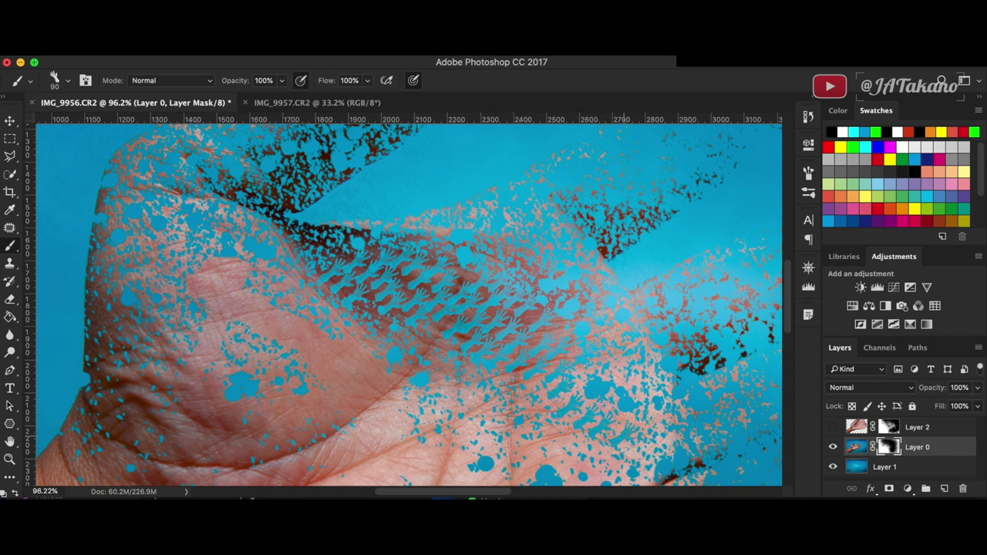
pyautogui.scroll(-5, 640, 409)
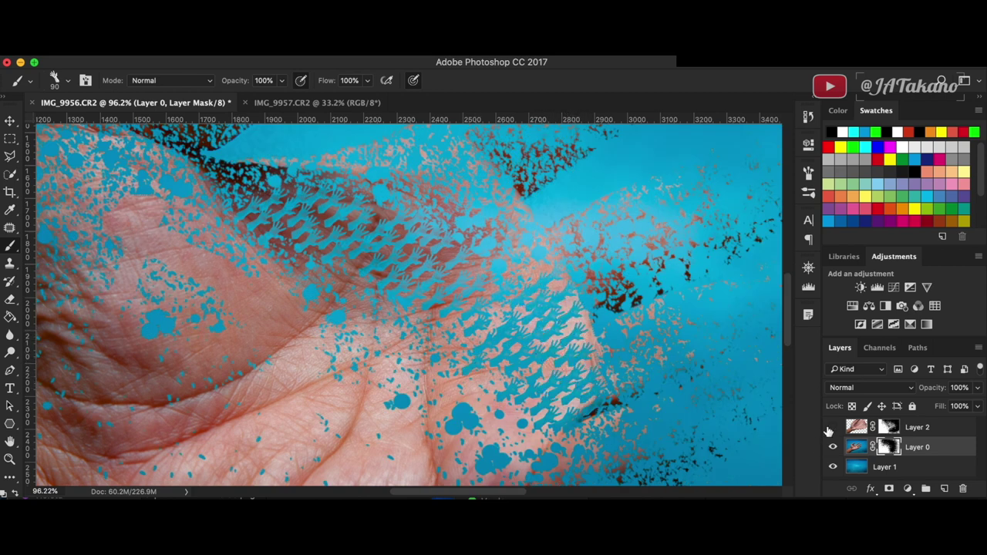
pyautogui.click(833, 428)
pyautogui.click(888, 428)
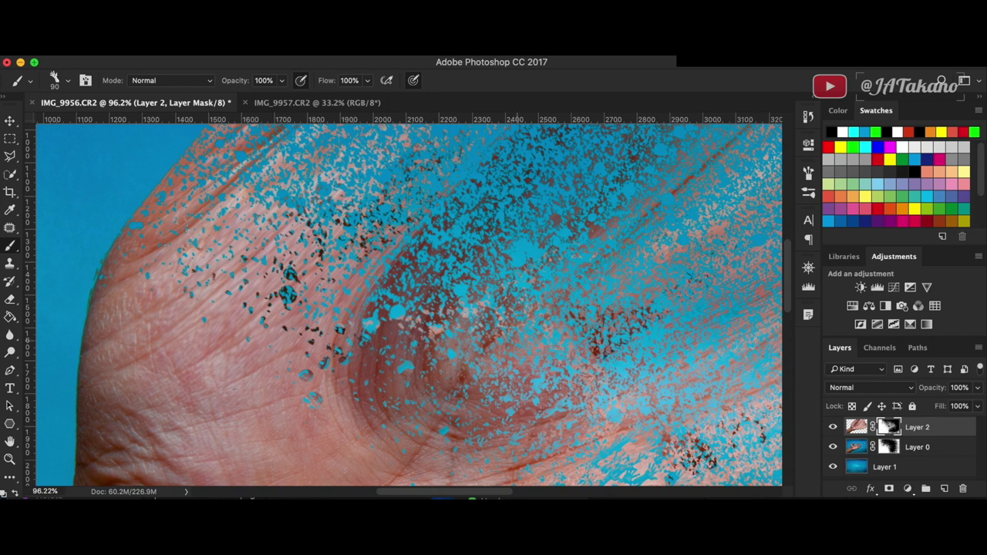
pyautogui.moveTo(426, 327); pyautogui.dragTo(488, 392)
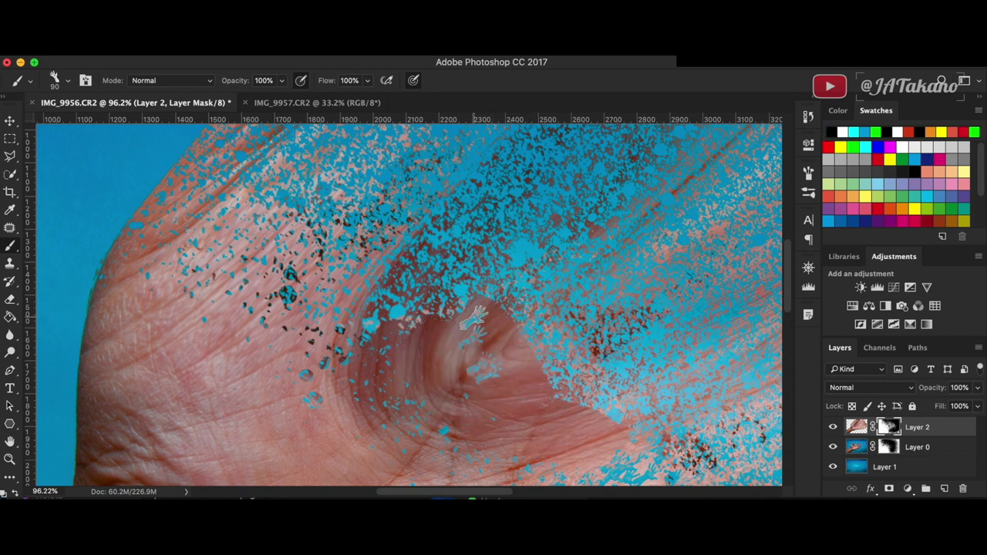
pyautogui.click(809, 174)
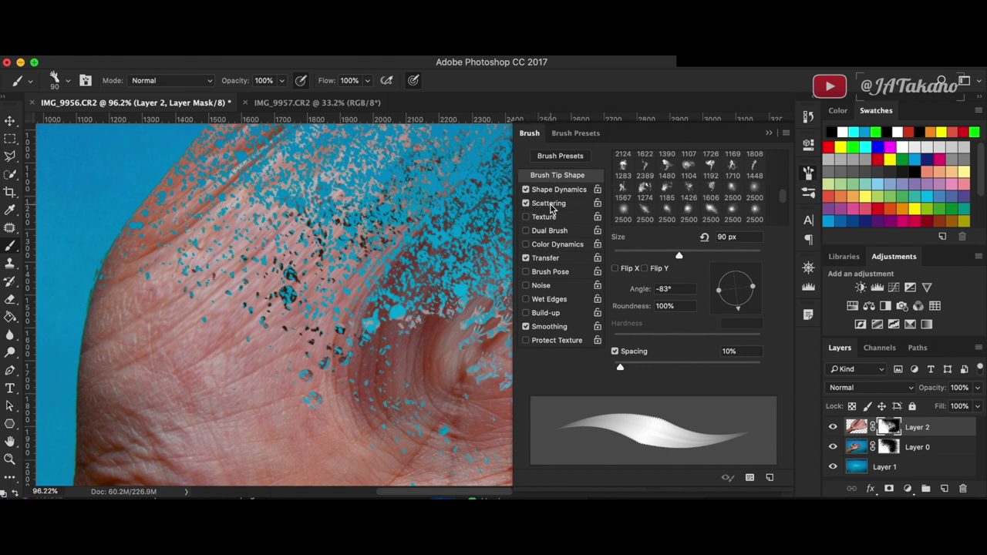
# - Turn on brush Scattering at 1000% with Both Axes enabled
pyautogui.click(552, 206)
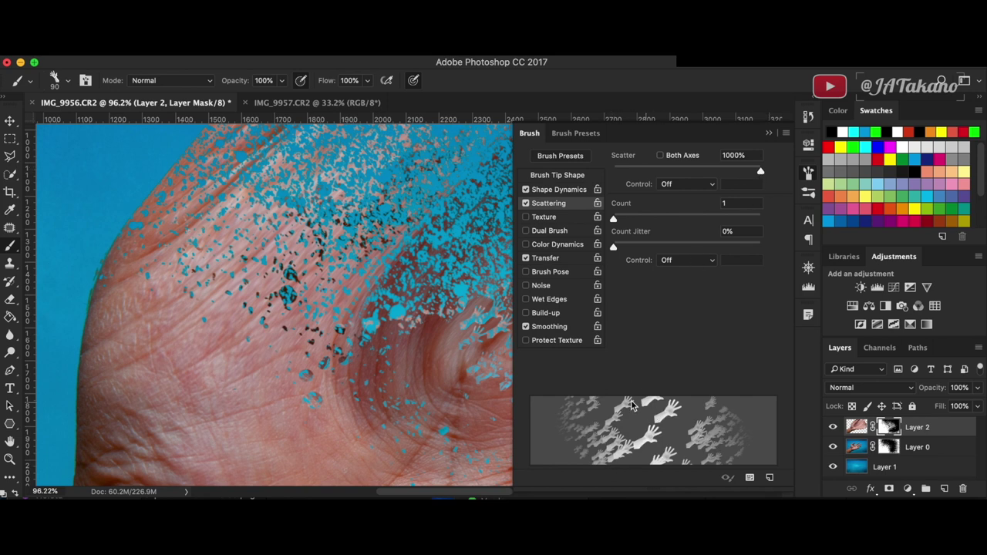
pyautogui.click(661, 155)
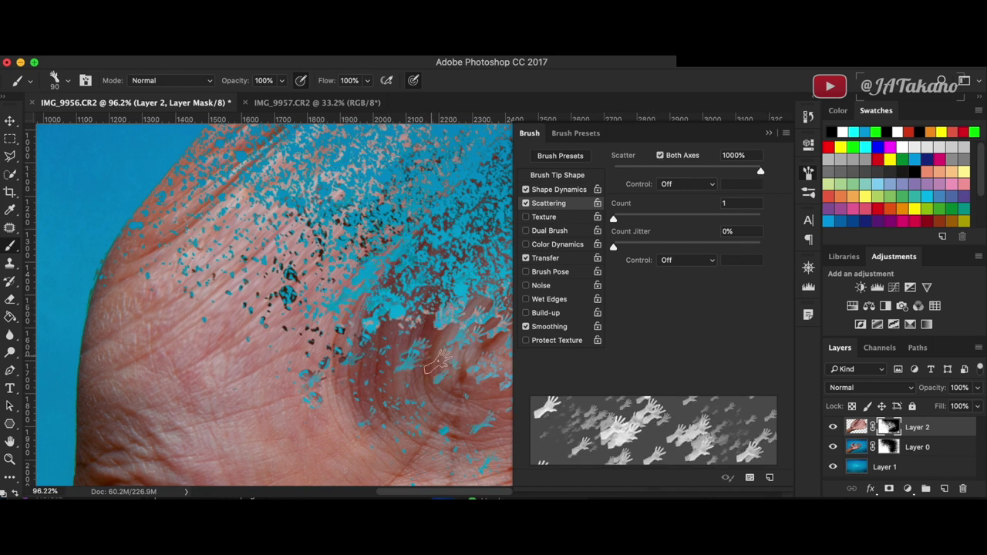
pyautogui.press('F5')
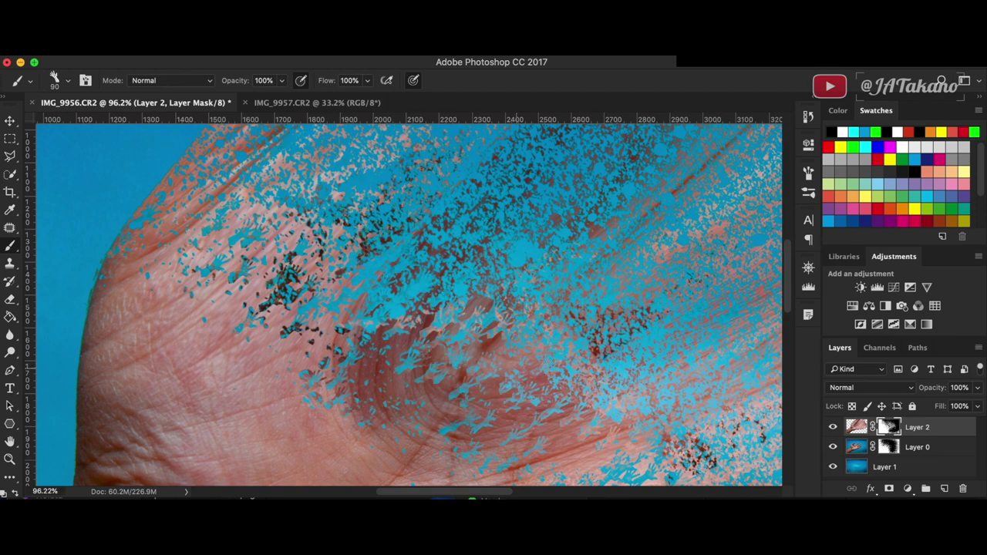
# - Scroll around the canvas to inspect the hand, briefly rechecking the brush settings
pyautogui.scroll(-3, 509, 382)
pyautogui.hscroll(4, 509, 382)
pyautogui.scroll(-3, 475, 262)
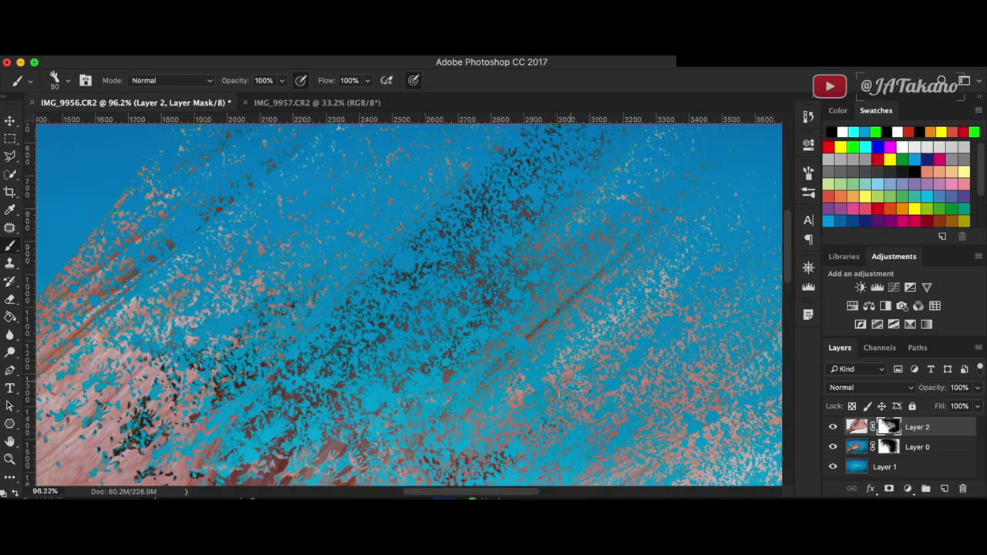
pyautogui.scroll(-2, 475, 262)
pyautogui.scroll(-4, 560, 445)
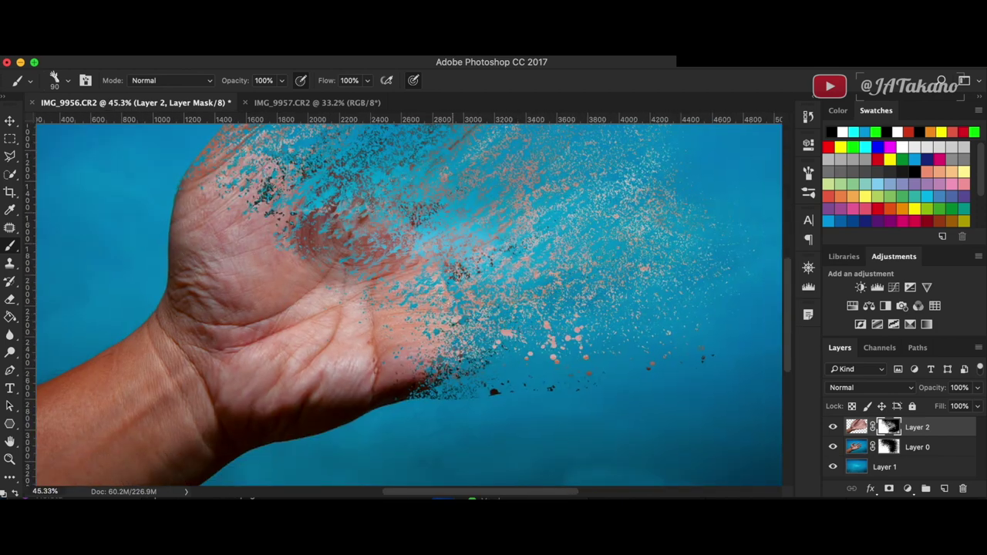
pyautogui.scroll(3, 478, 313)
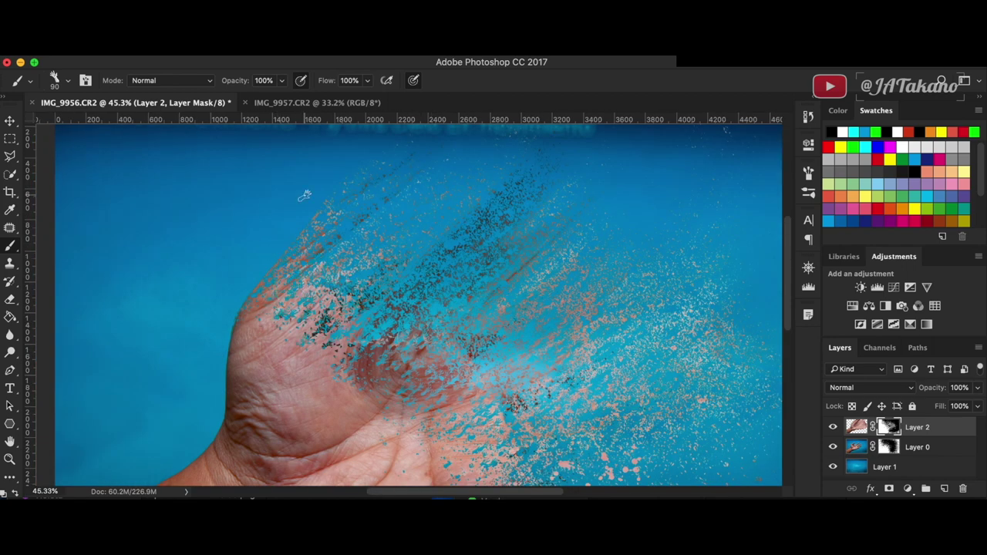
pyautogui.scroll(-1, 432, 347)
pyautogui.scroll(2, 401, 399)
pyautogui.scroll(3, 399, 401)
pyautogui.scroll(3, 258, 397)
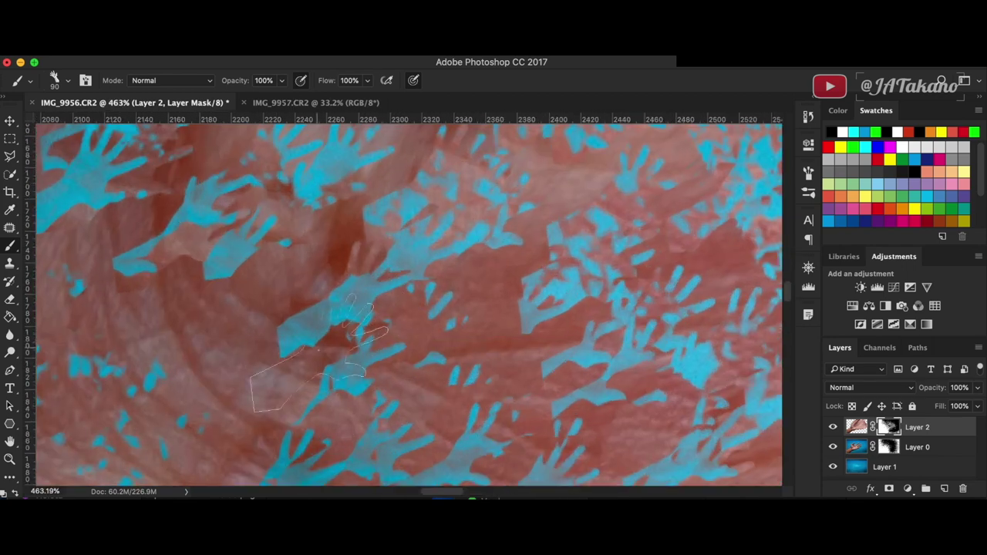
pyautogui.scroll(-1, 257, 397)
pyautogui.click(808, 176)
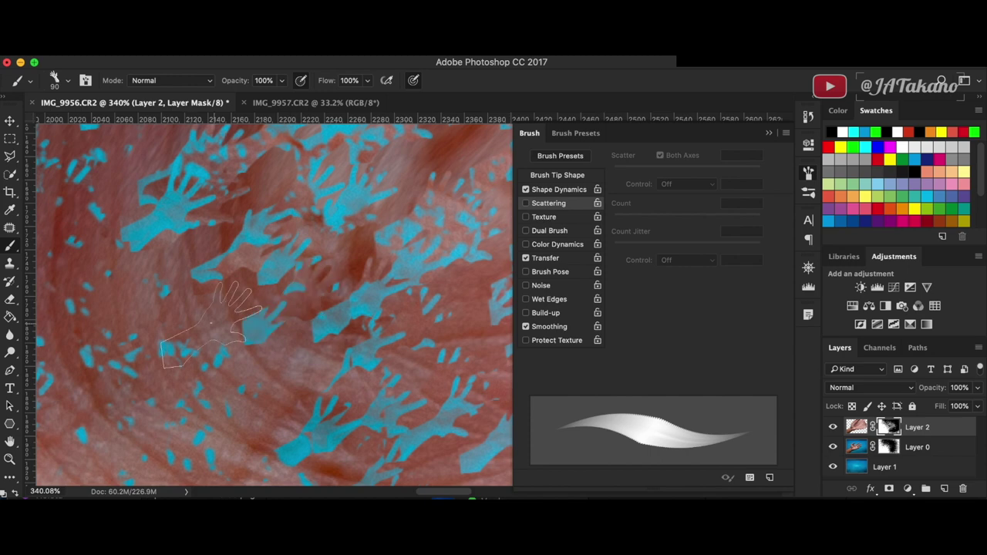
pyautogui.scroll(-2, 309, 317)
pyautogui.scroll(-1, 420, 200)
pyautogui.scroll(-1, 463, 297)
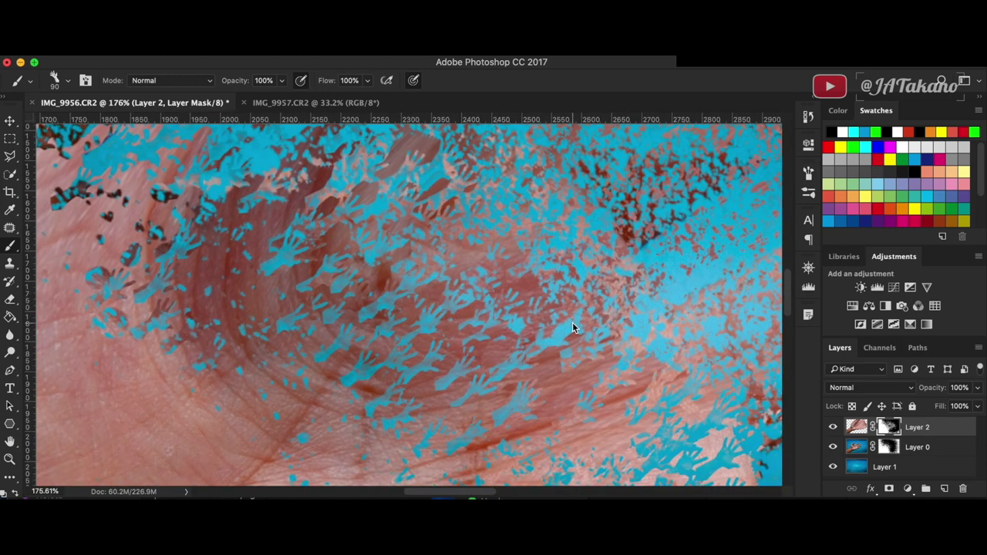
pyautogui.scroll(-1, 571, 371)
# - Toggle Layer 2 and Layer 0 visibility, zooming out and in, to compare the masks
pyautogui.click(833, 429)
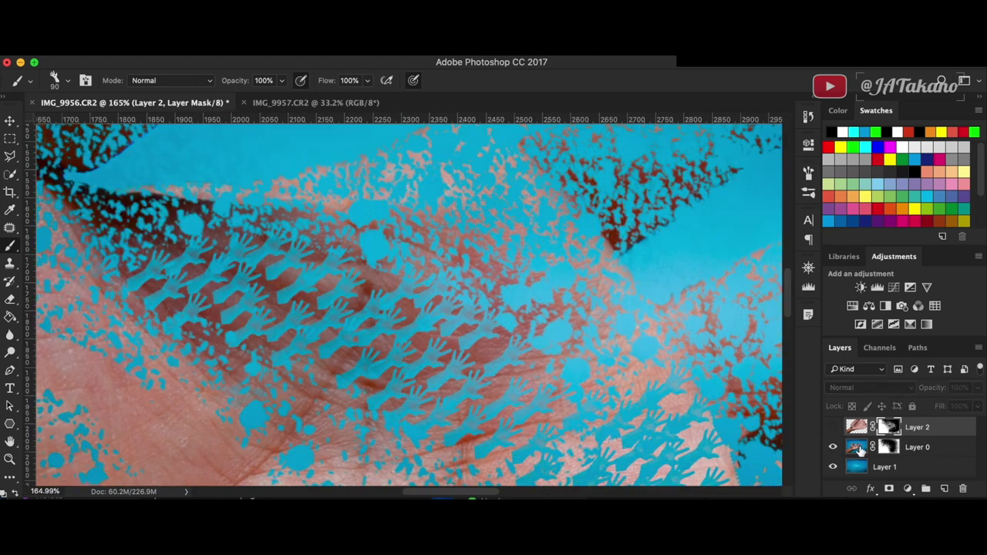
pyautogui.click(833, 448)
pyautogui.click(834, 447)
pyautogui.hotkey('ctrl', '-')
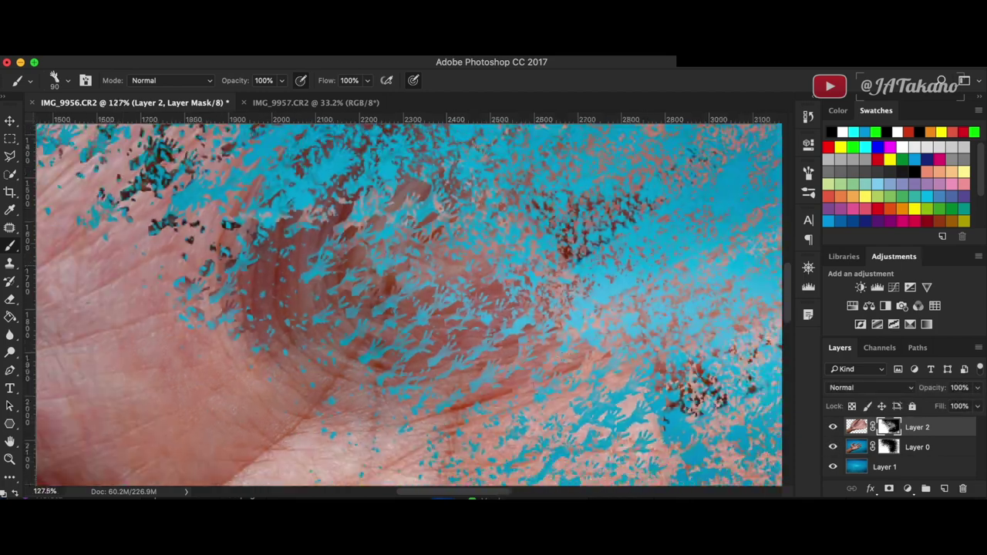
pyautogui.hotkey('ctrl', '-')
pyautogui.hotkey('ctrl', '-')
pyautogui.click(833, 447)
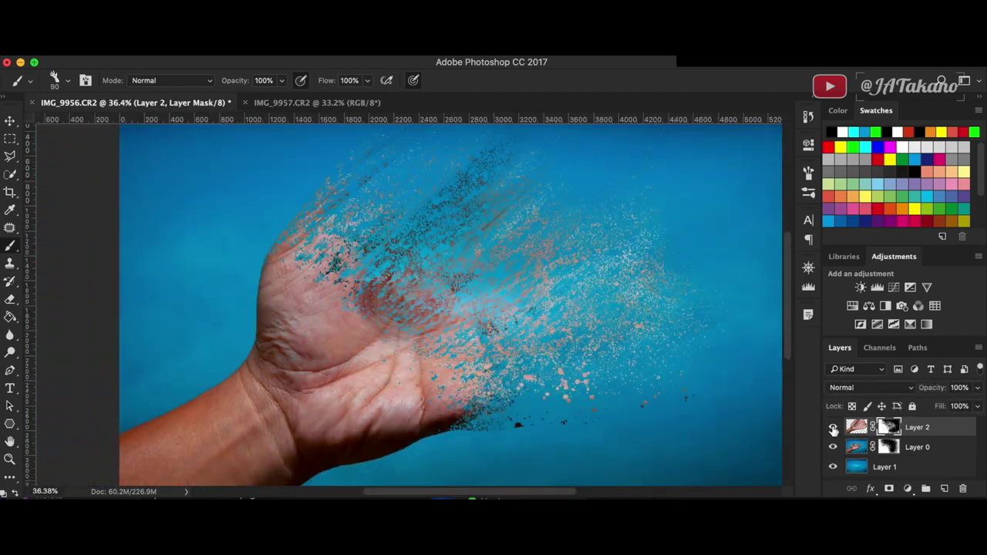
pyautogui.hotkey('ctrl', '+')
pyautogui.hotkey('ctrl', '+')
pyautogui.click(833, 428)
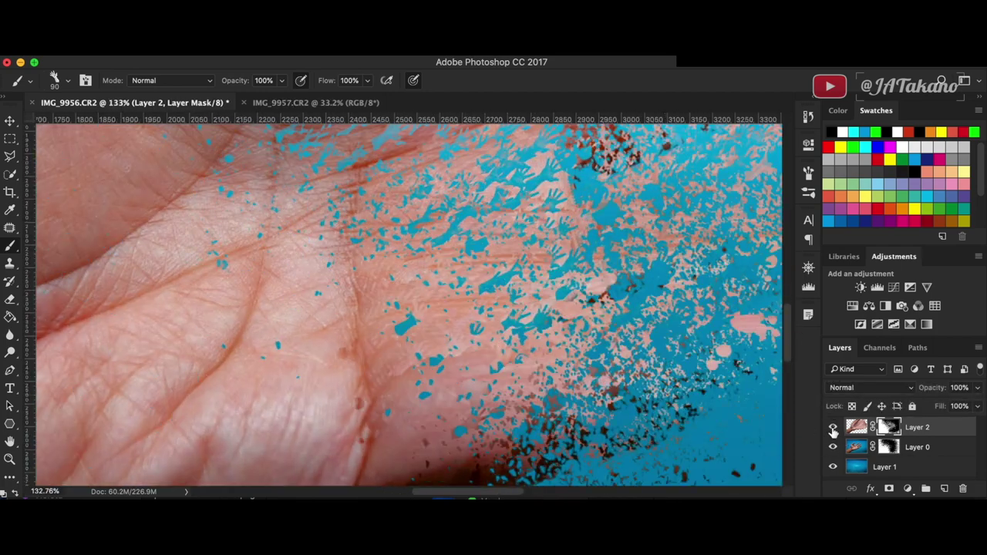
pyautogui.click(833, 429)
pyautogui.click(888, 448)
# - Paint scattered hand-shaped fragments across the palm's edge on Layer 2's mask
pyautogui.moveTo(463, 277)
pyautogui.mouseDown()
pyautogui.moveTo(434, 360)
pyautogui.moveTo(401, 224)
pyautogui.mouseUp()
pyautogui.click(833, 428)
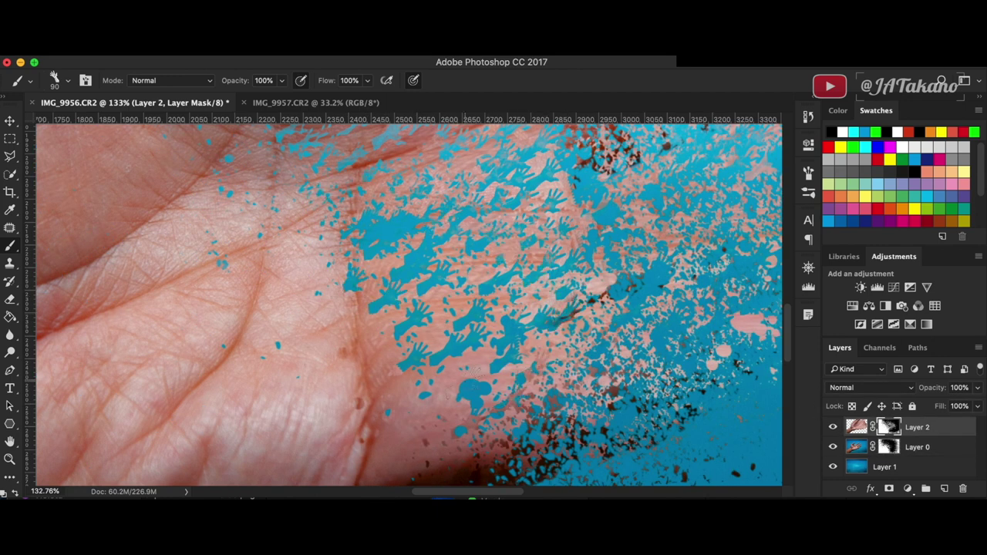
pyautogui.scroll(-5, 563, 291)
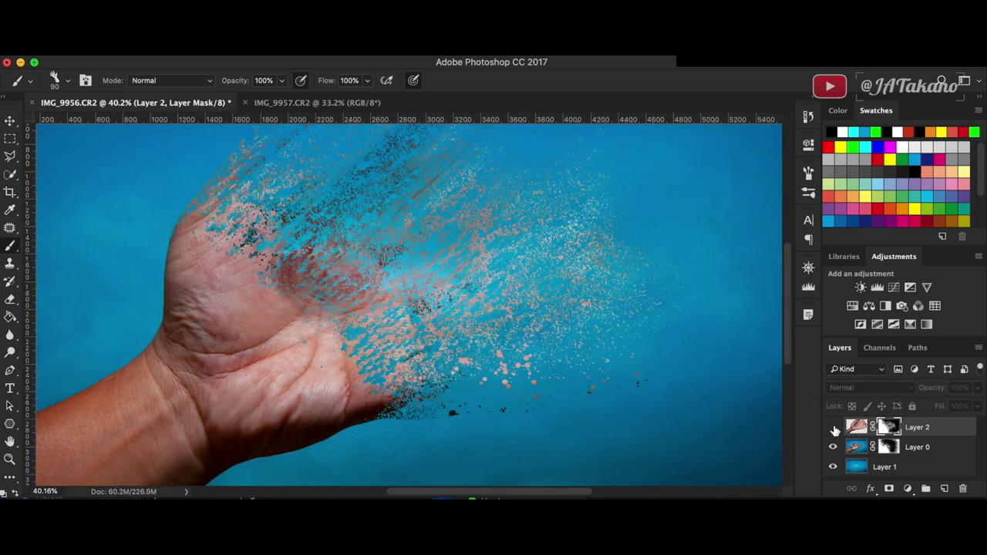
pyautogui.click(835, 431)
pyautogui.hotkey('alt', '[')
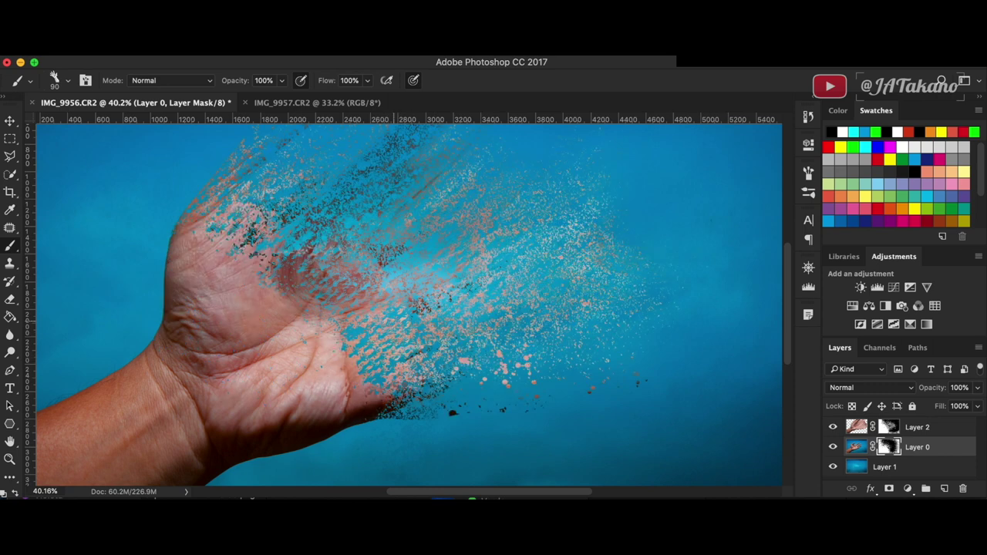
pyautogui.scroll(3, 413, 351)
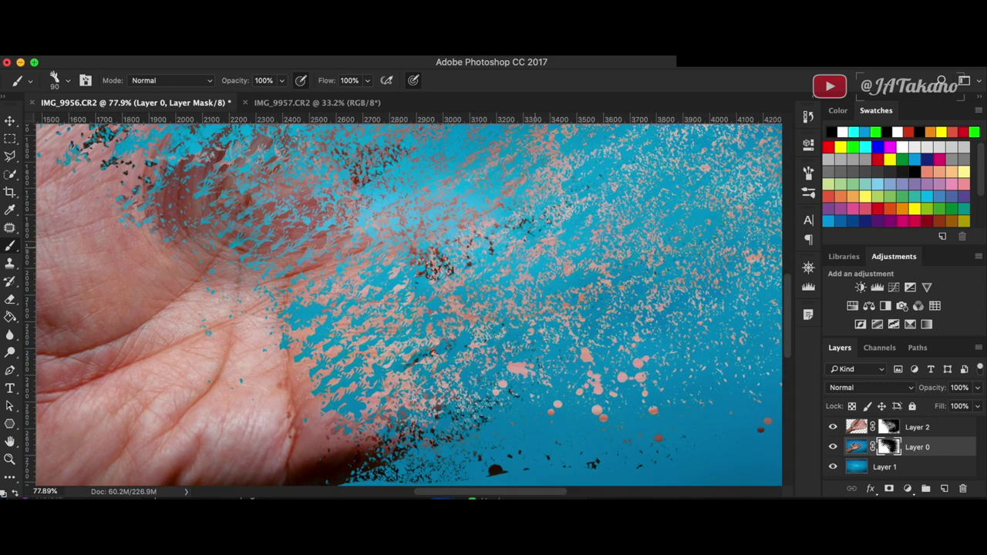
# - Target Layer 2's mask with Alt+]
pyautogui.hotkey('alt', ']')
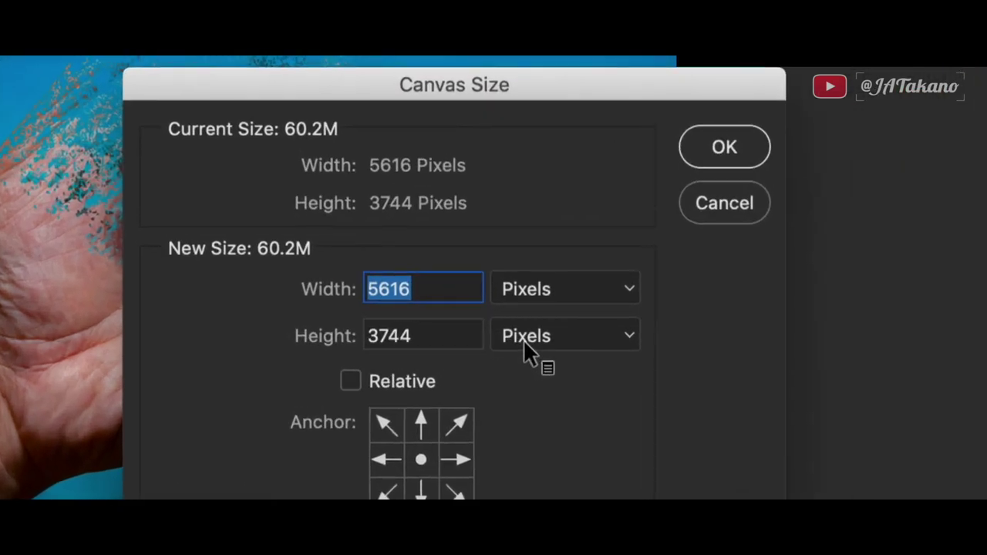
# - Resize the canvas to 5000 × 2800 pixels, accepting the clipping warning
pyautogui.write('500')
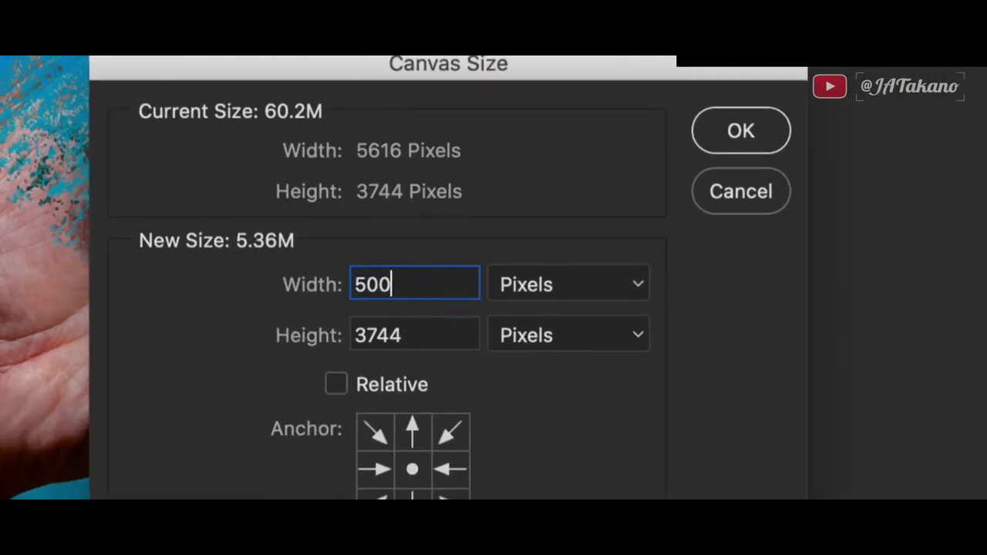
pyautogui.write('0')
pyautogui.click(406, 333)
pyautogui.moveTo(408, 333); pyautogui.dragTo(342, 335)
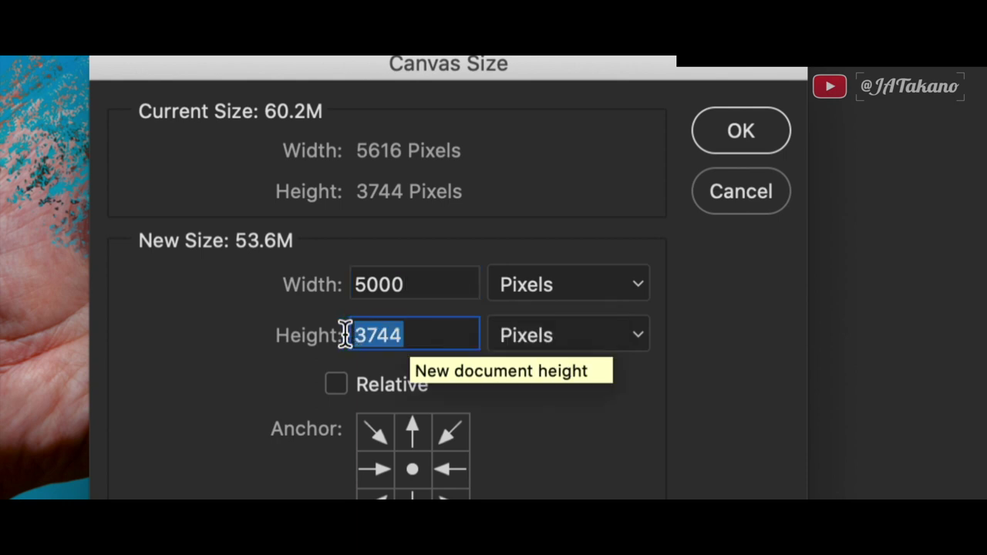
pyautogui.write('2800')
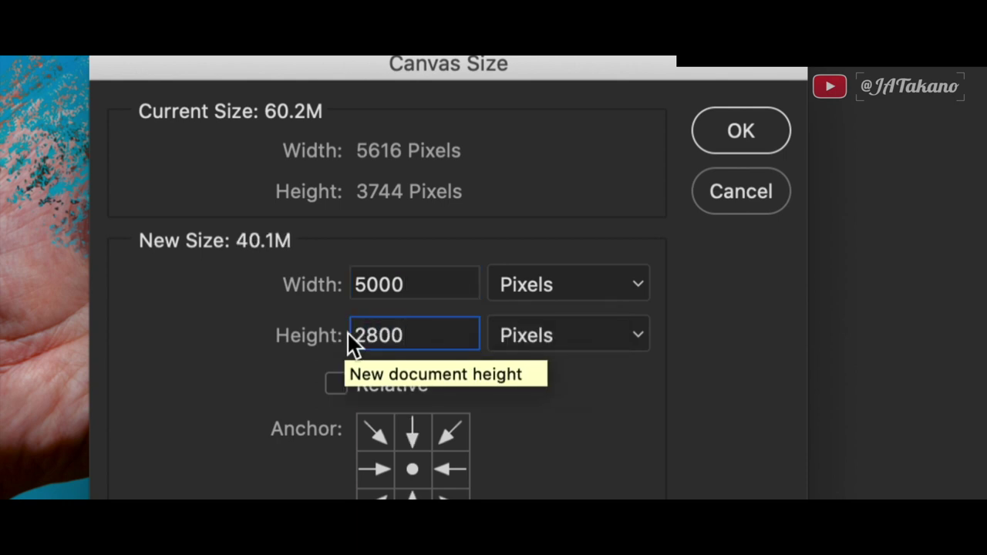
pyautogui.click(741, 133)
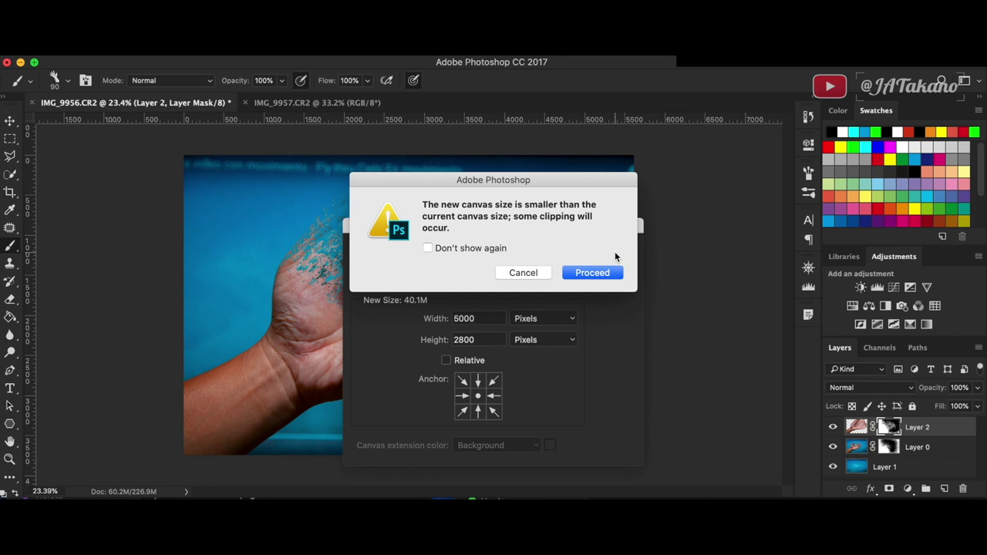
pyautogui.click(607, 273)
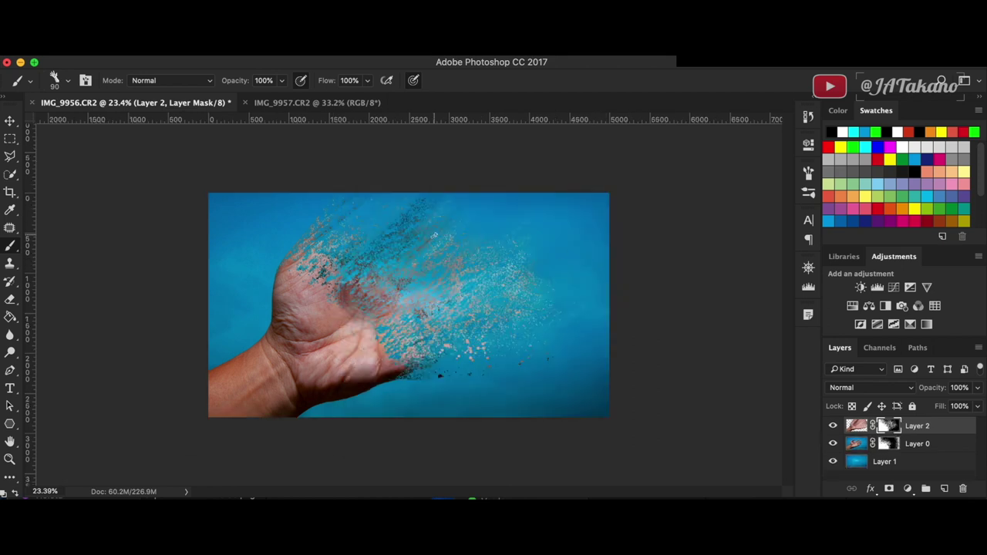
pyautogui.scroll(5, 379, 245)
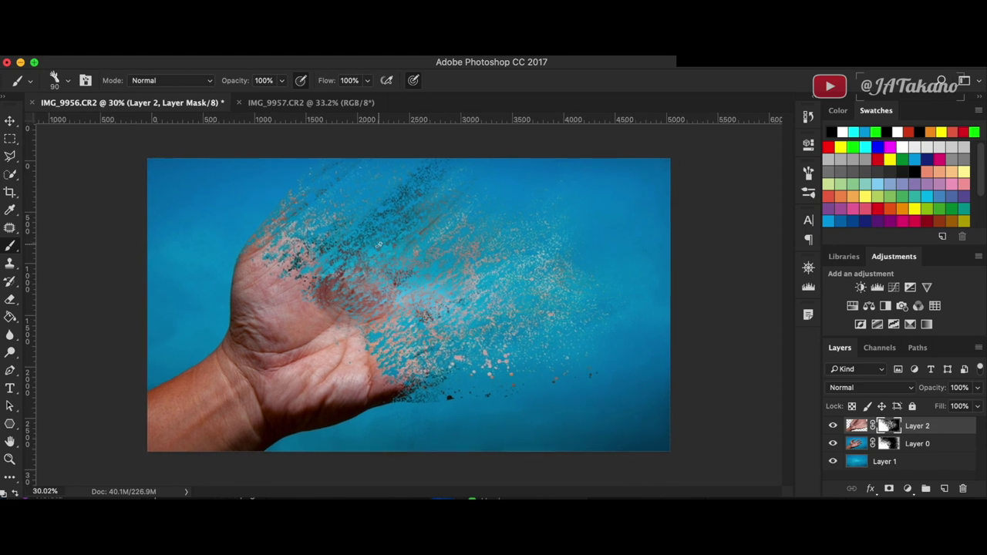
pyautogui.scroll(1, 378, 244)
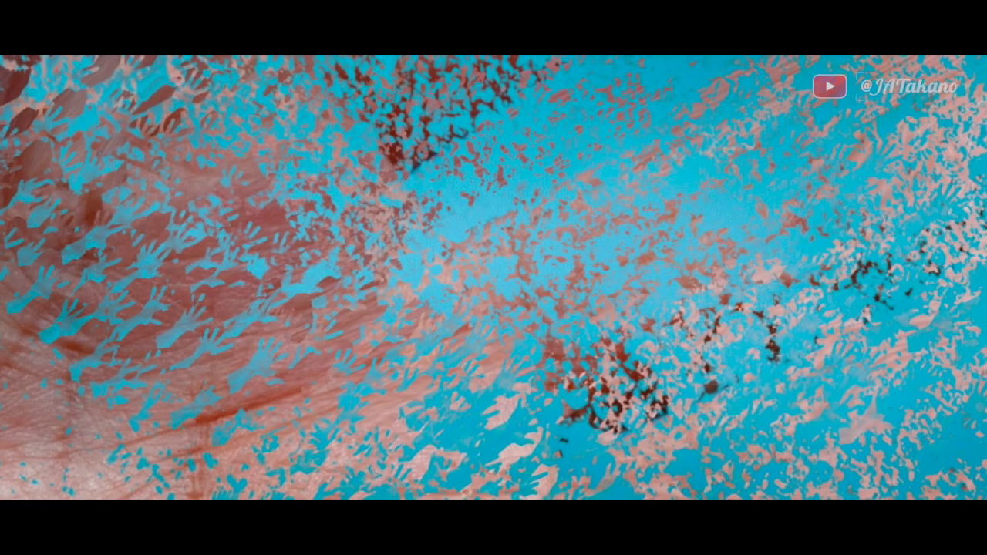